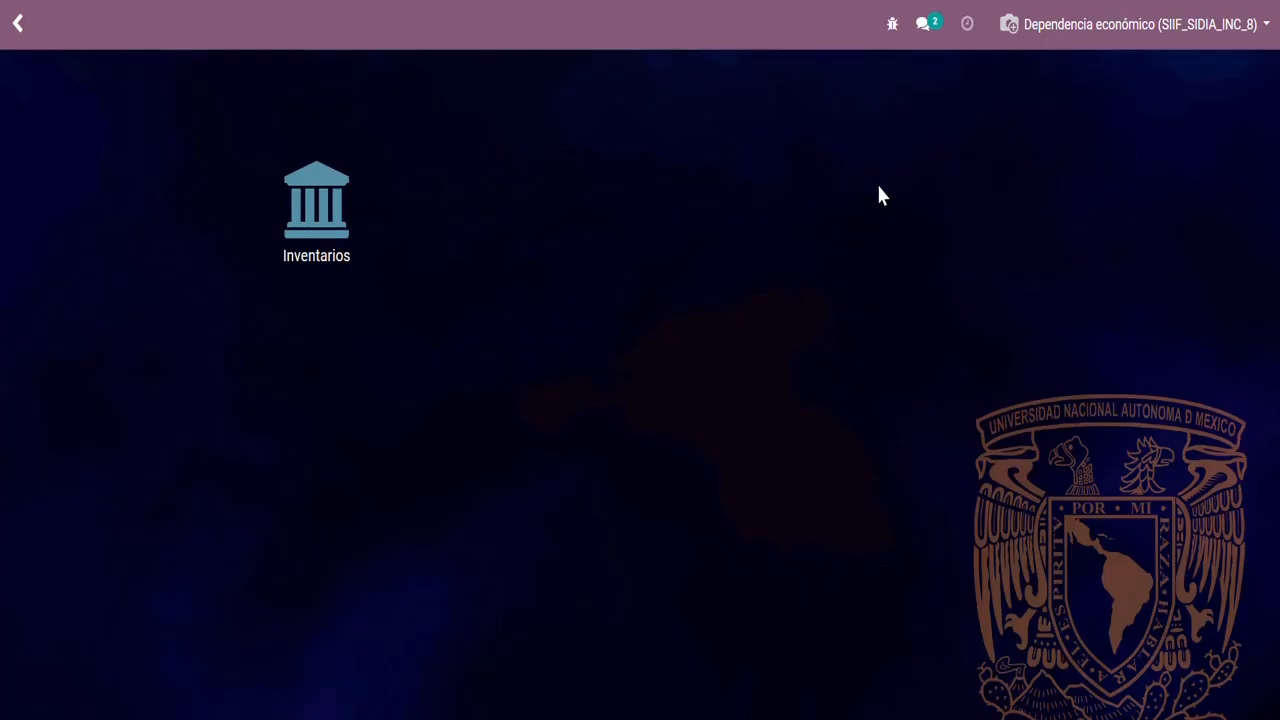
Open the list of purchased economic control goods (Listado de bienes por compra) in the Inventarios module
left_click(342, 243)
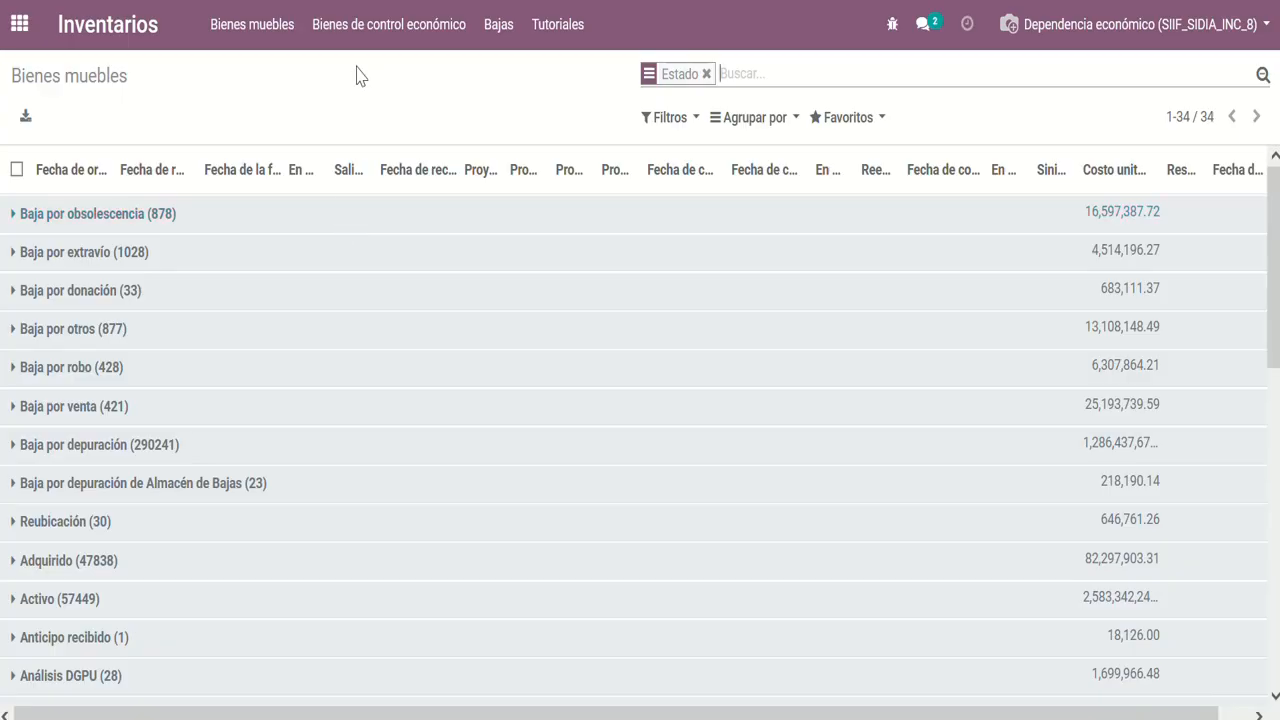
left_click(366, 36)
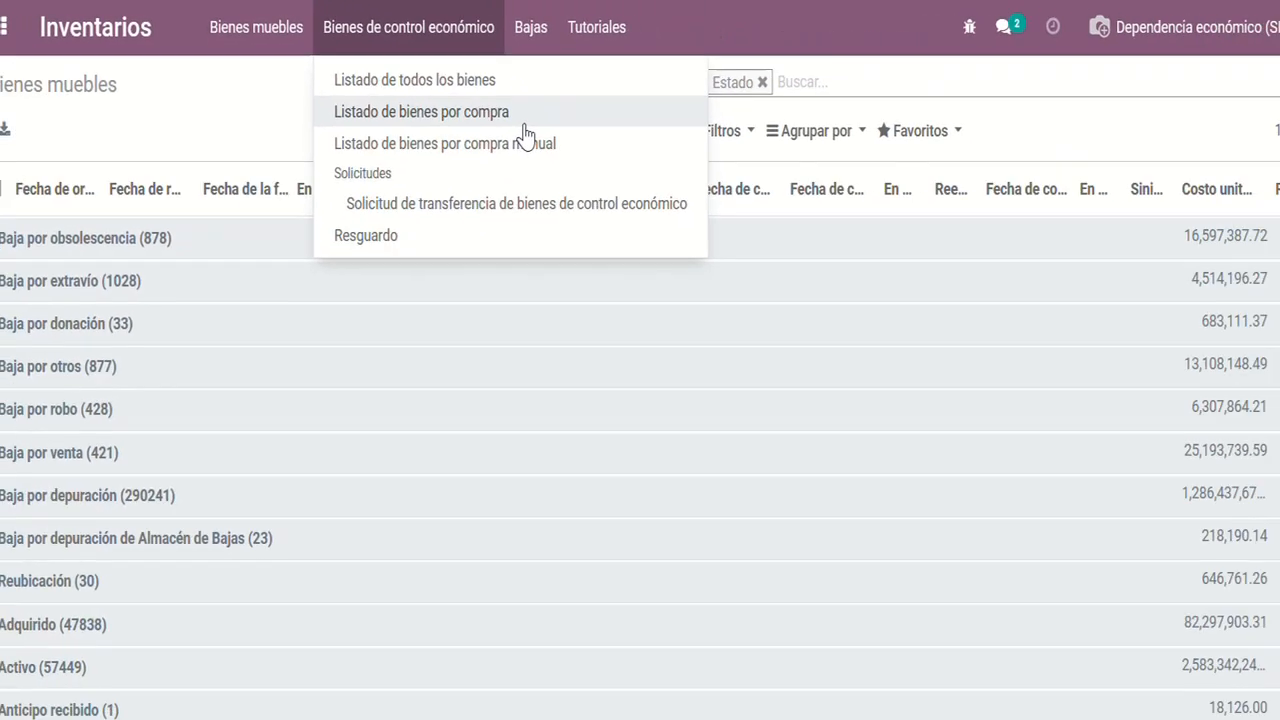
left_click(494, 121)
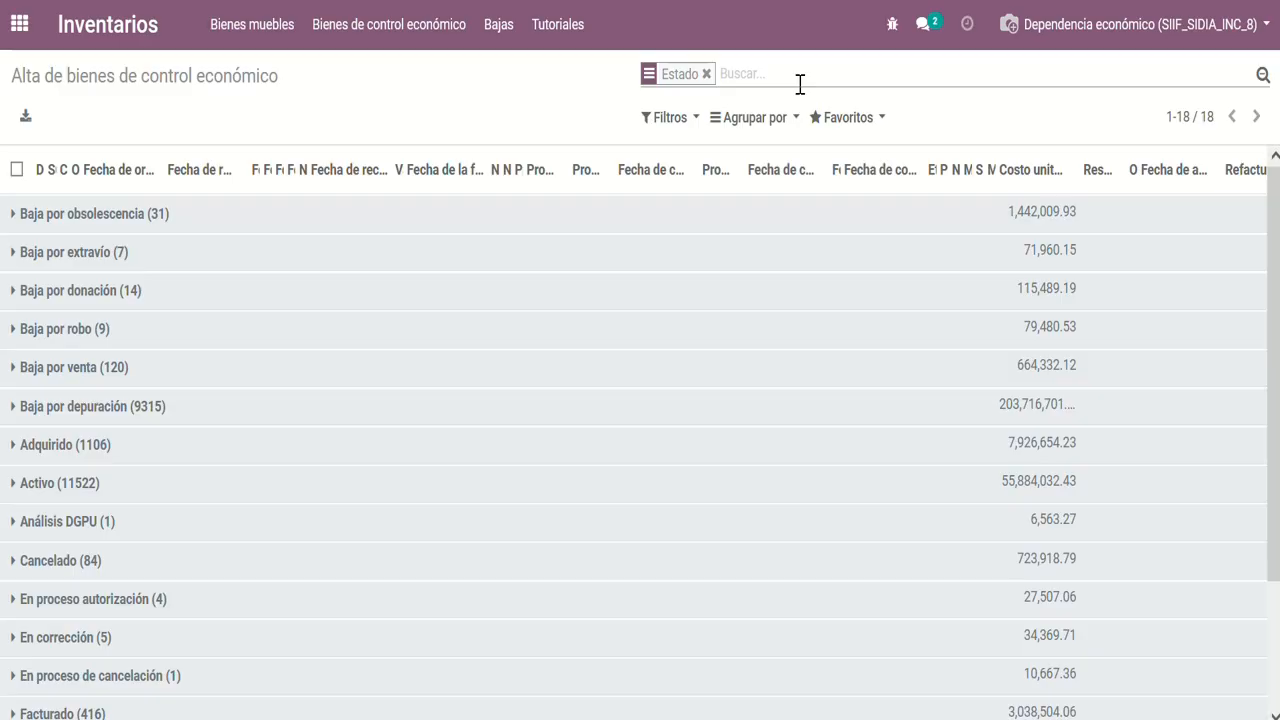
Filter the list by Número de orden de compra using the purchase order number, and expand the Facturado group
type("DGdCP-25-SC-40036")
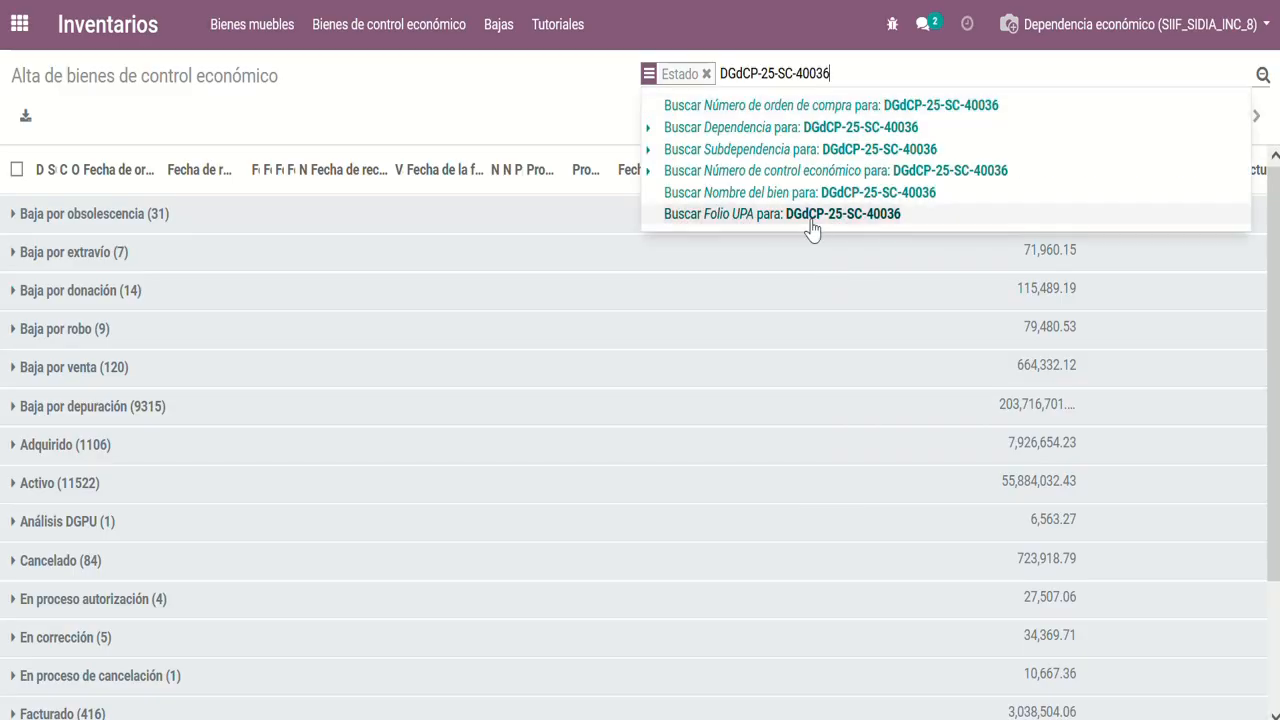
left_click(781, 106)
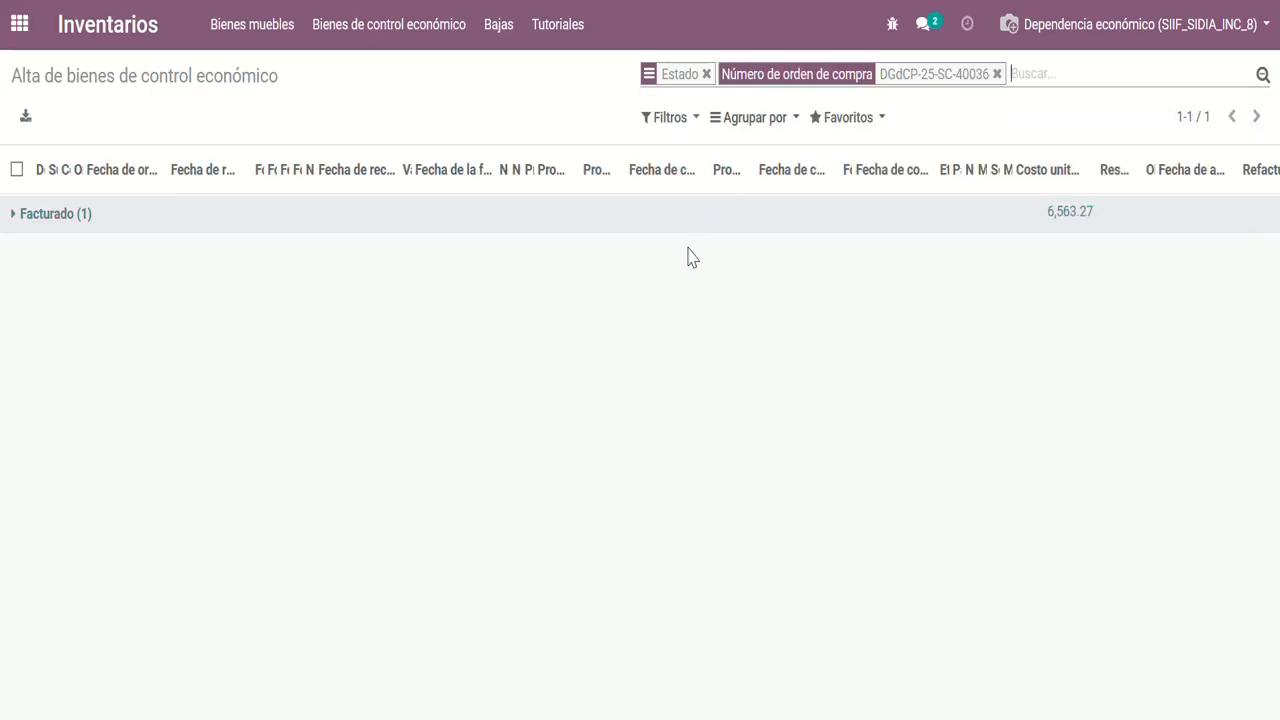
left_click(600, 224)
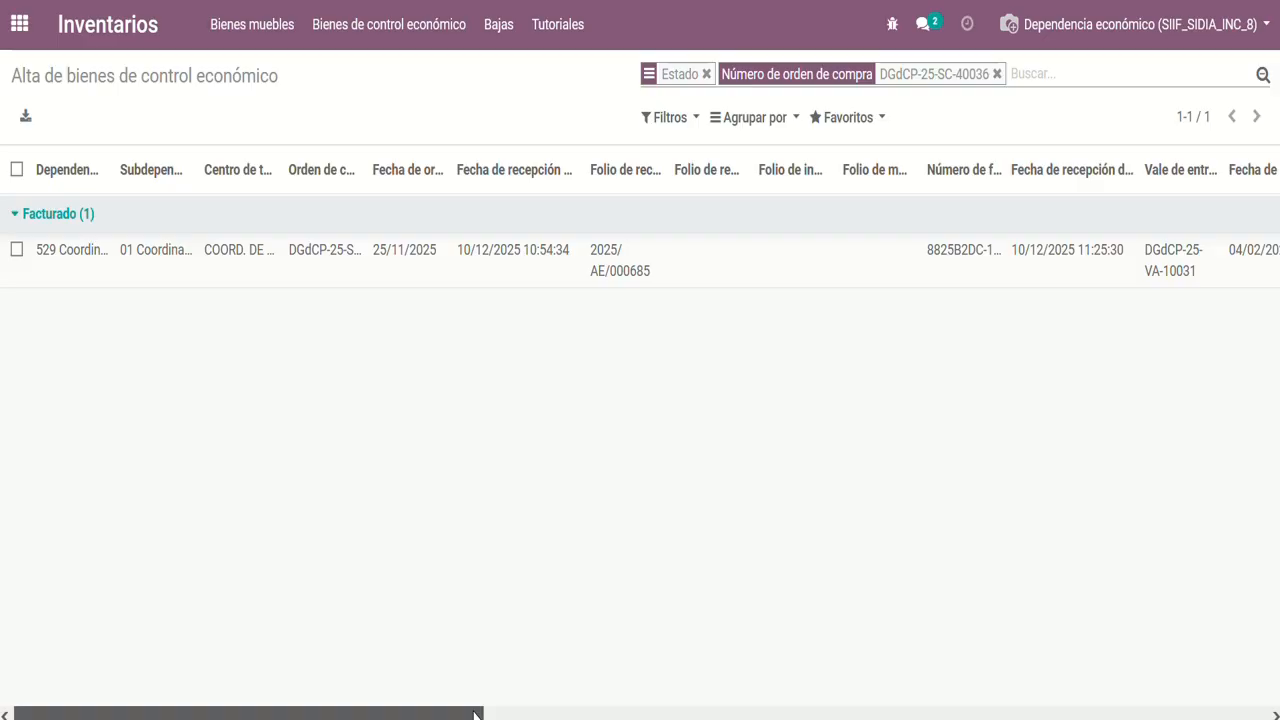
Narrow the first Proyecto column and widen Proyecto Cuenta Específica and Proyecto cerrado to read their full headings
left_click_drag(476, 714, 942, 620)
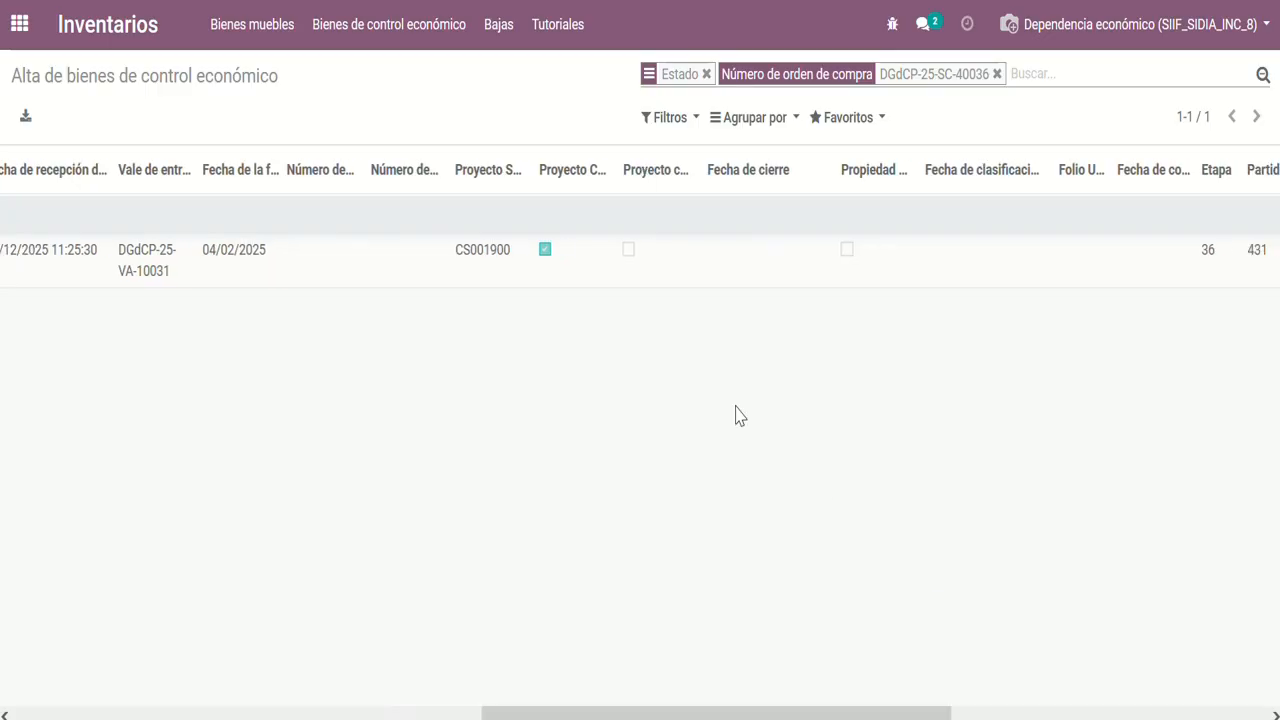
mouse_move(528, 174)
left_mouse_down()
mouse_move(589, 180)
mouse_move(512, 192)
left_mouse_up()
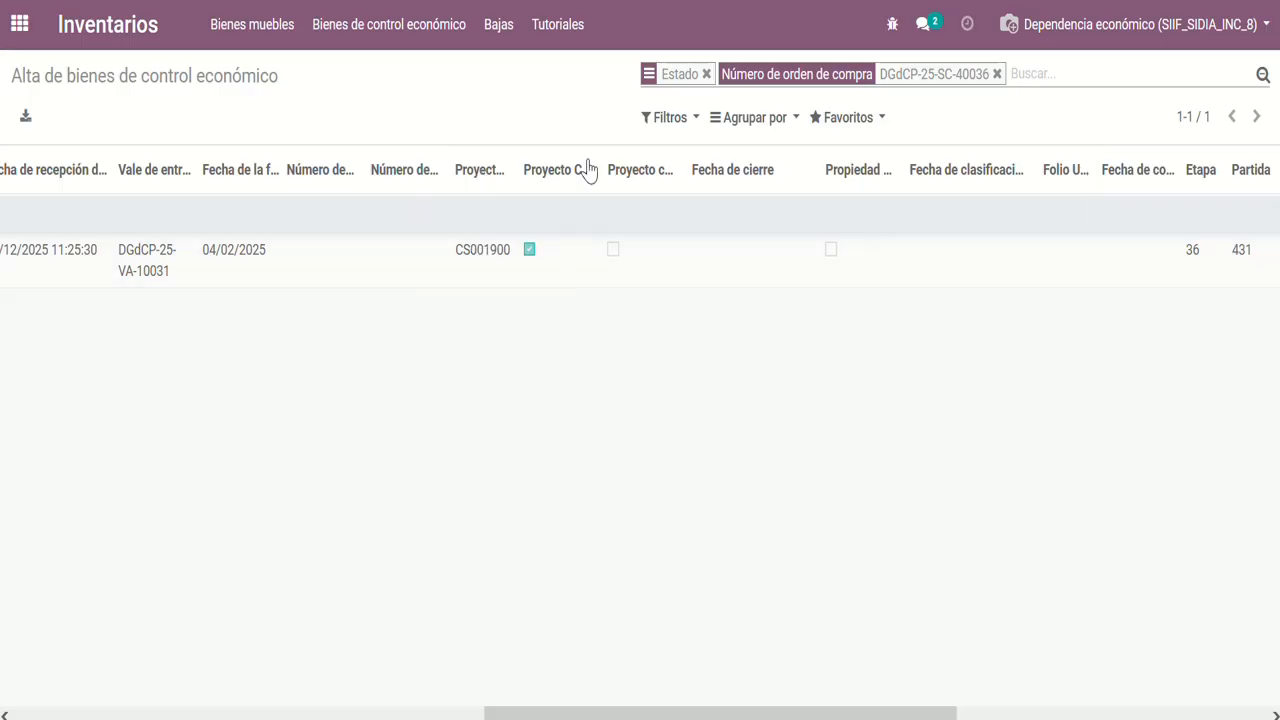
left_click_drag(603, 169, 688, 167)
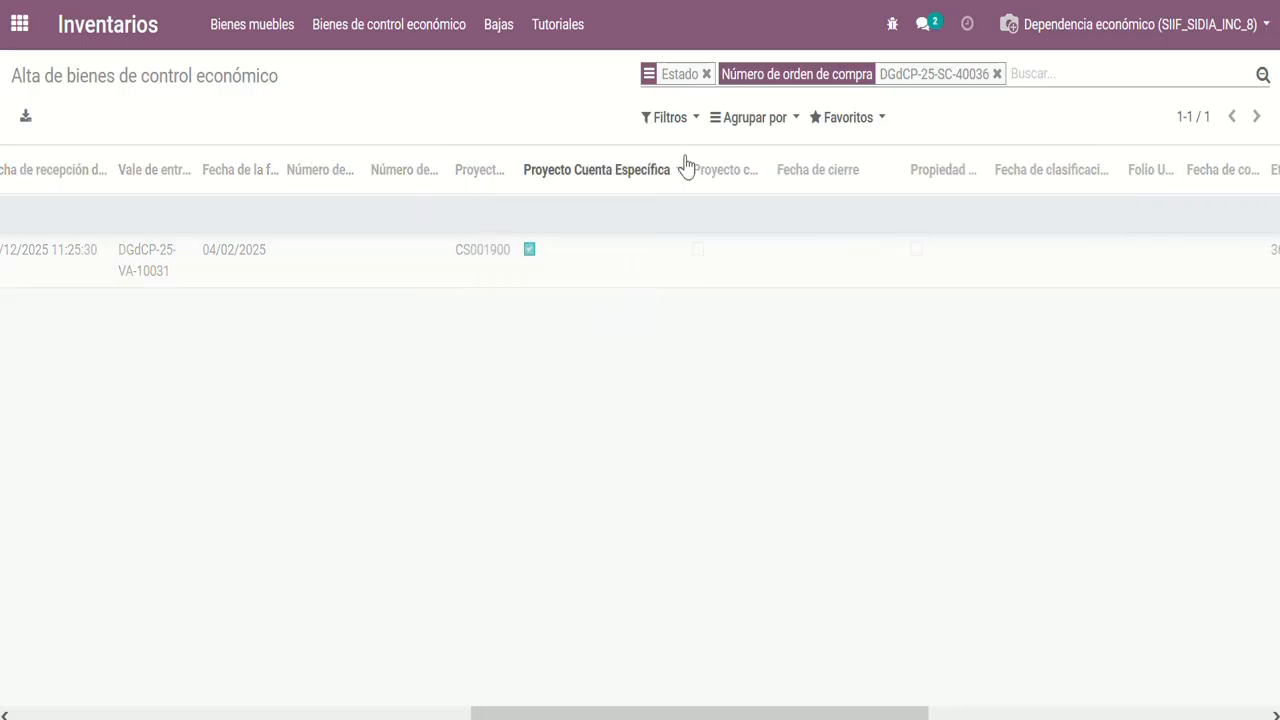
left_click_drag(776, 169, 831, 169)
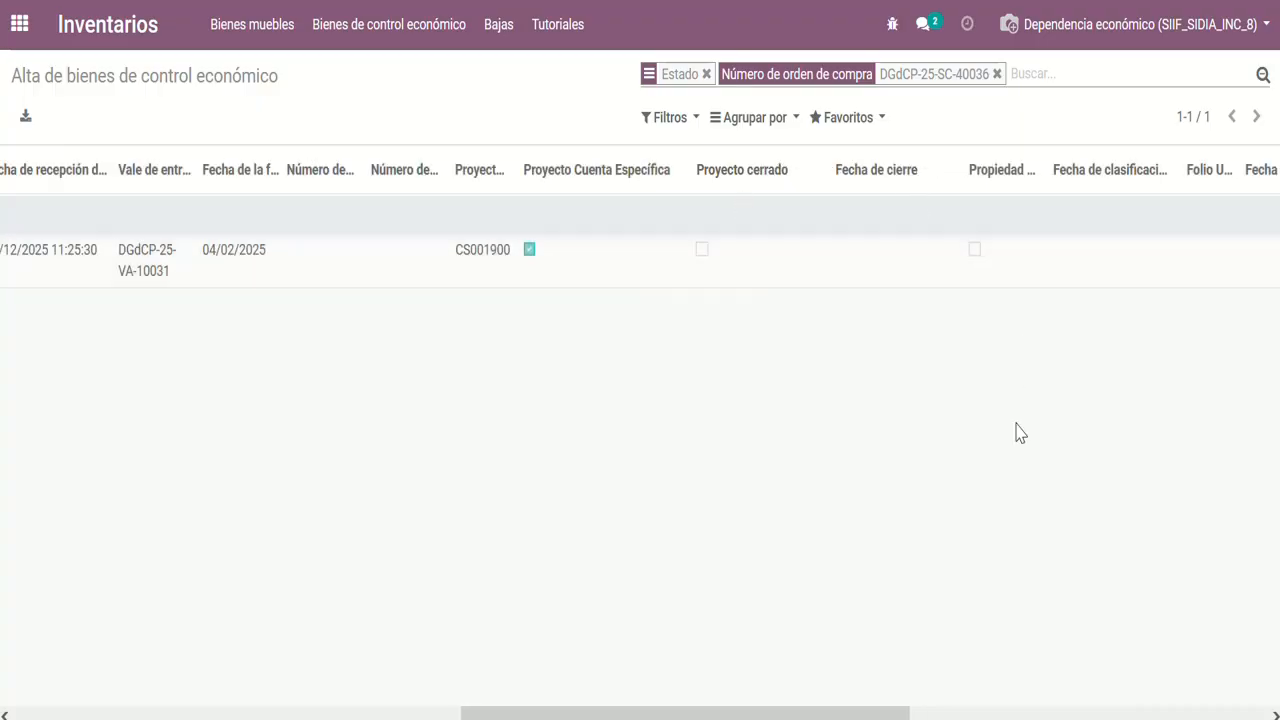
left_click_drag(523, 716, 488, 716)
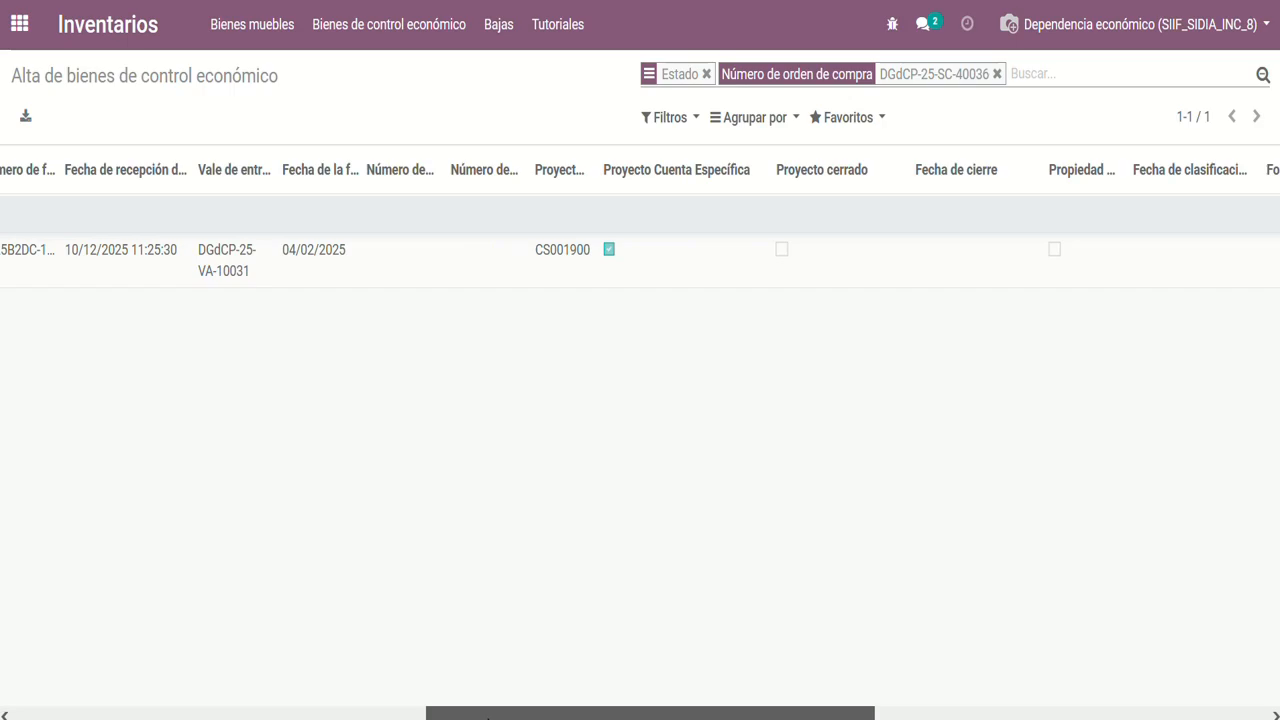
left_click_drag(488, 716, 462, 716)
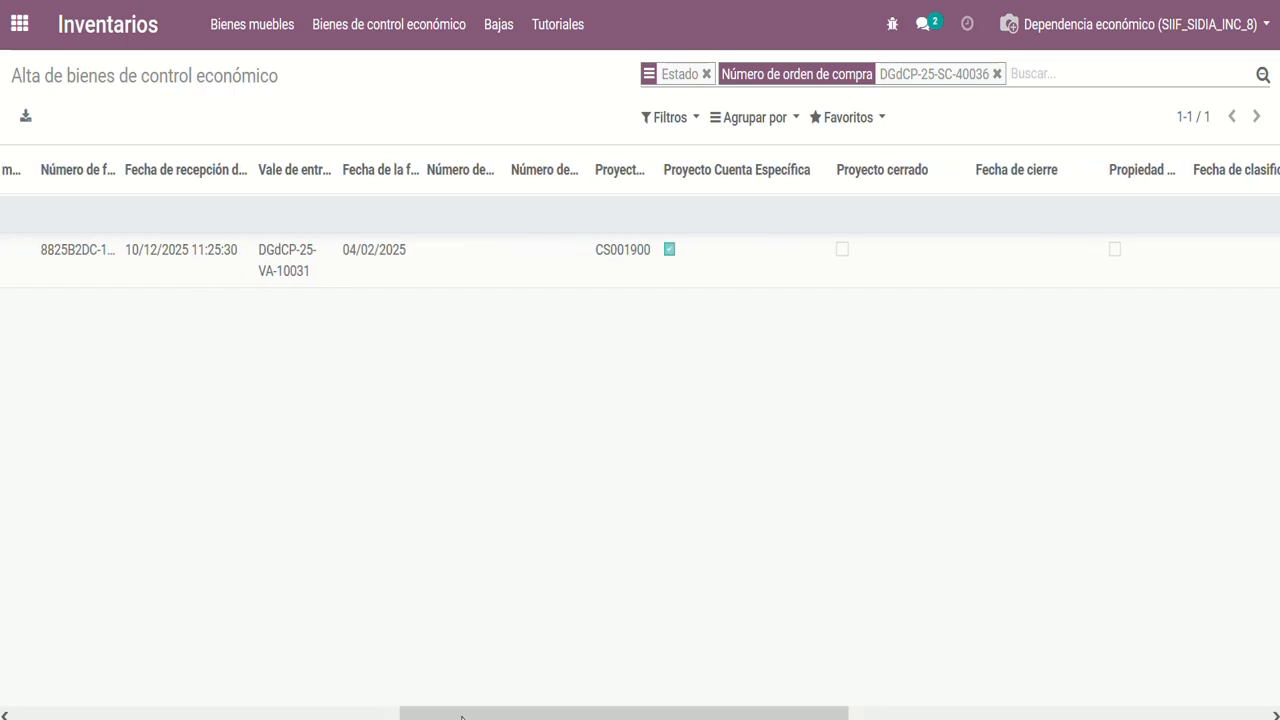
Open the record listed under Facturado for editing and look over its item and project data
left_click(368, 276)
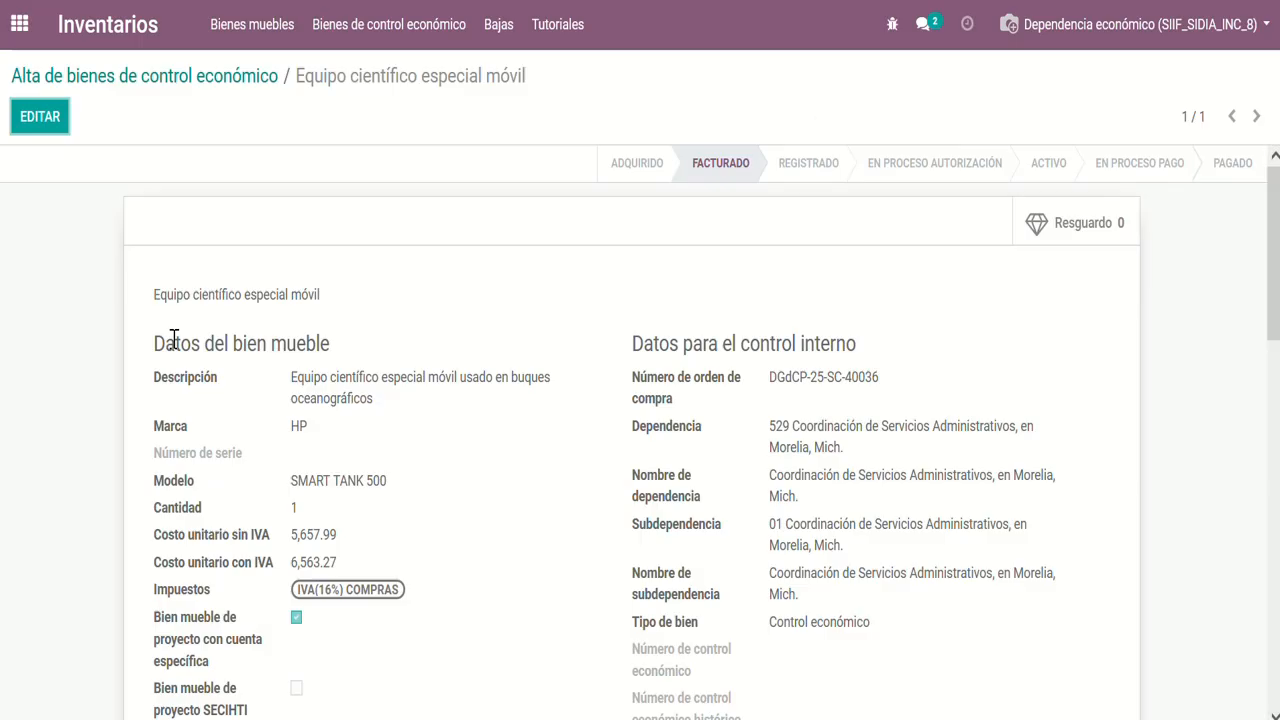
left_click(37, 117)
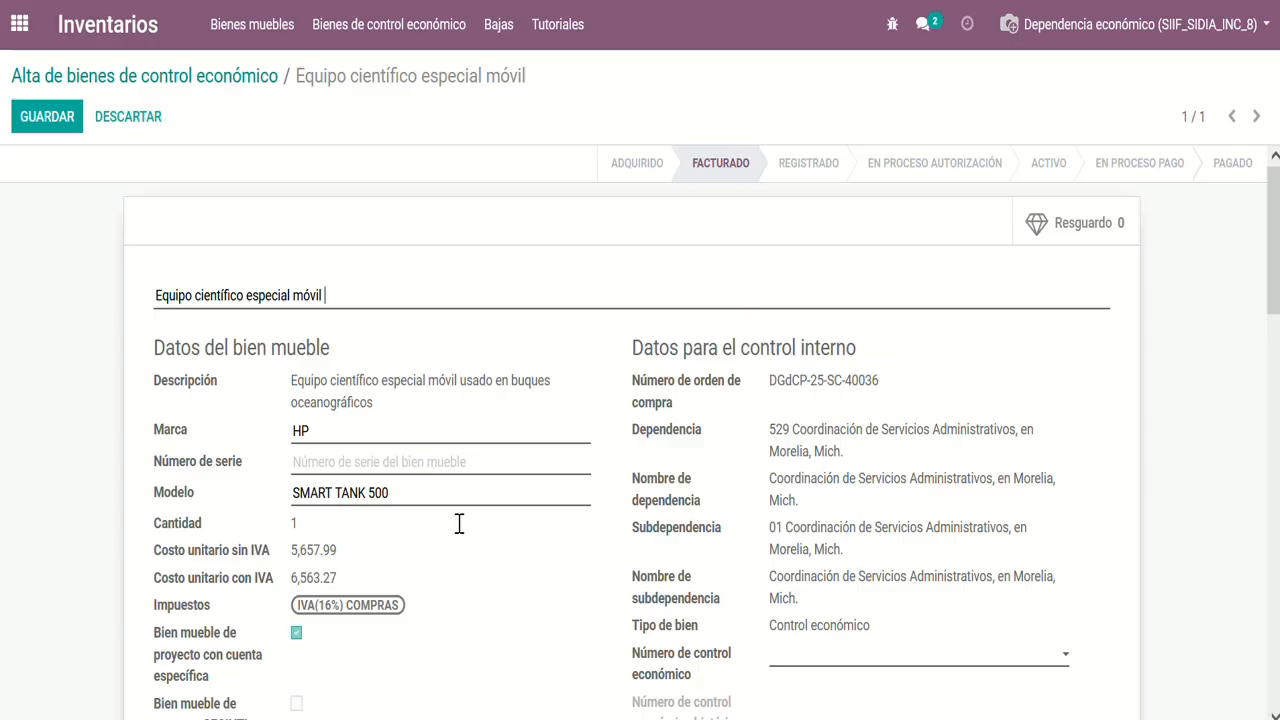
scroll(497, 571, "down", 3)
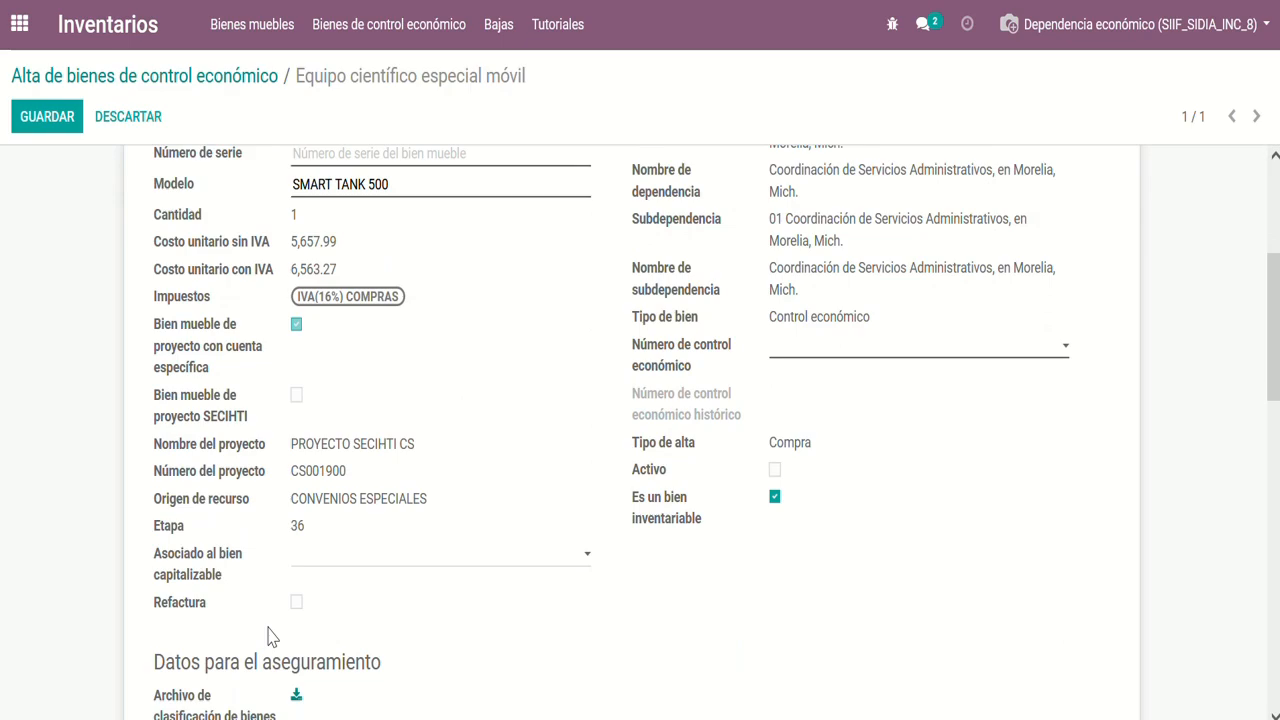
scroll(408, 608, "up", 3)
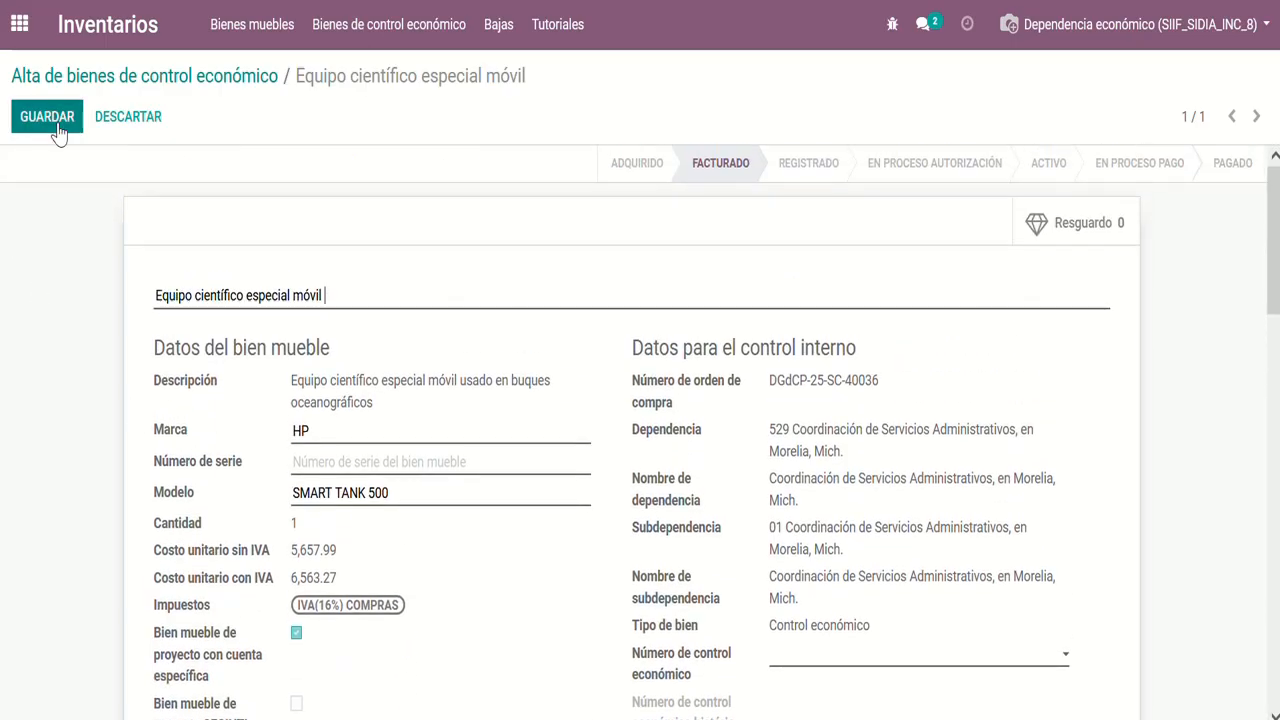
Try to save the record and check which mandatory fields are highlighted, including those in the photographs section
left_click(47, 117)
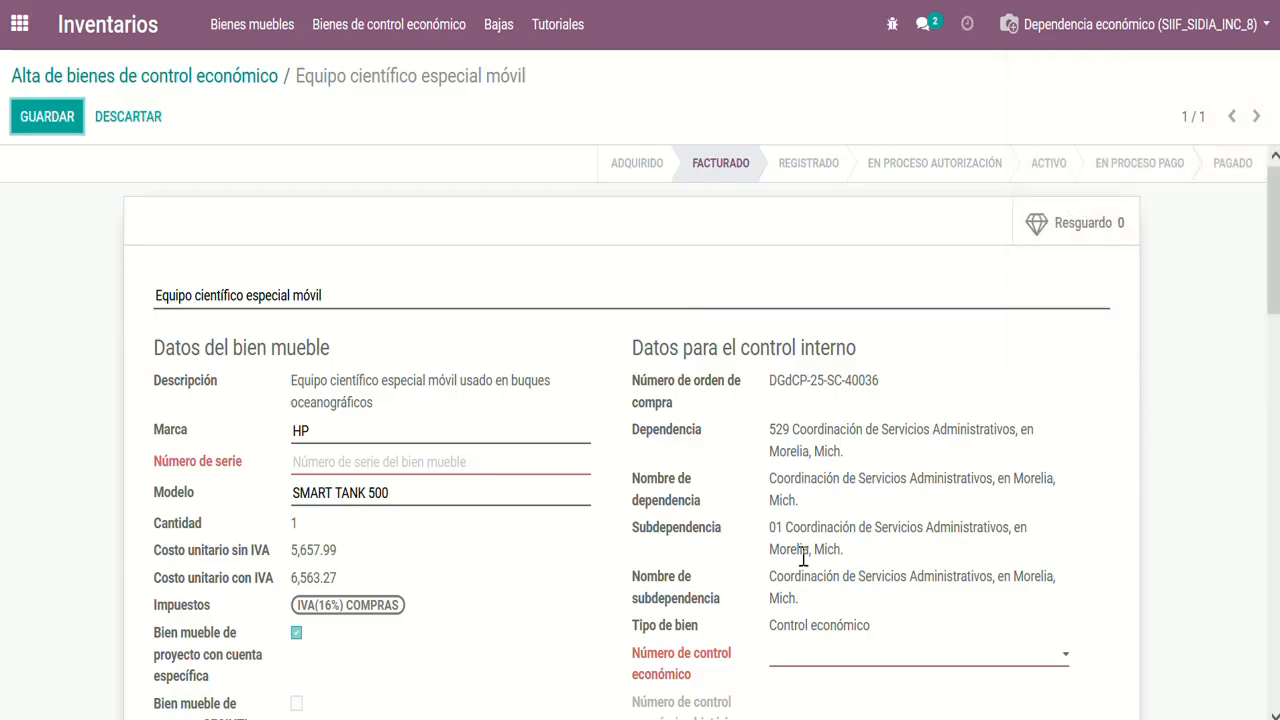
scroll(803, 556, "down", 3)
scroll(806, 560, "down", 6)
scroll(803, 563, "up", 7)
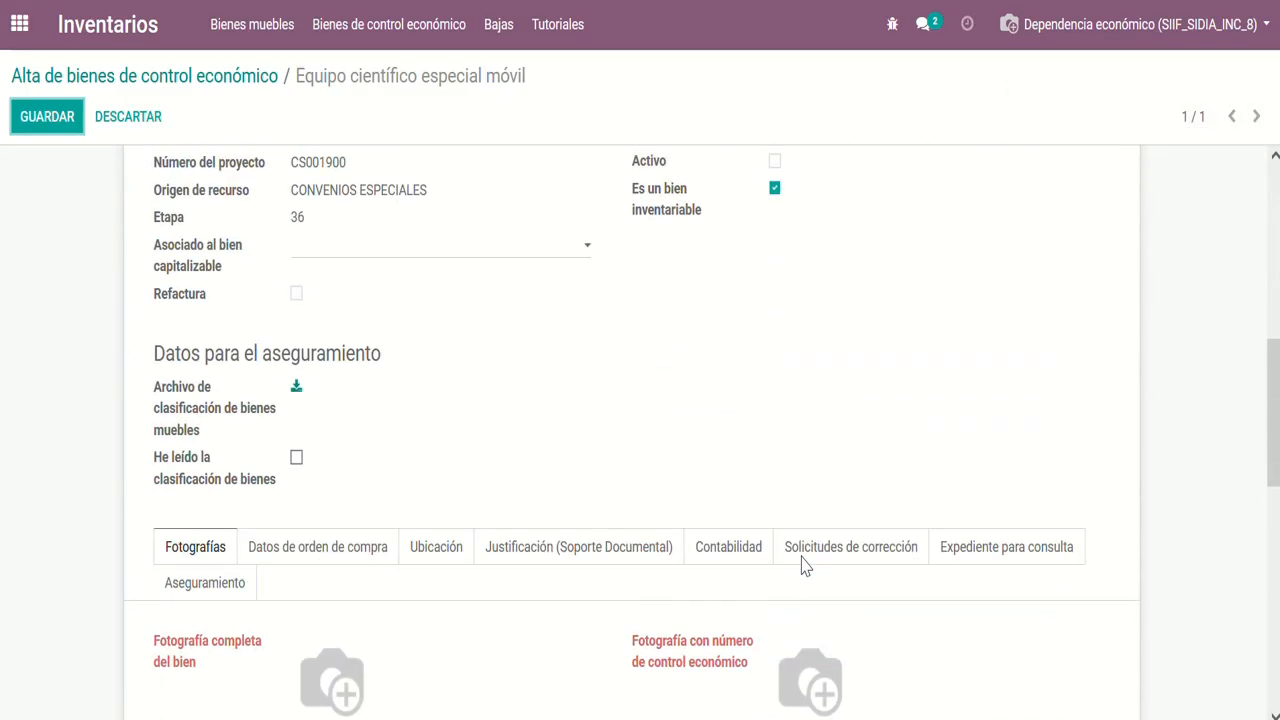
scroll(803, 565, "up", 2)
Enter 5675Y5 as the item's Número de serie and review the project data below it
left_click(421, 470)
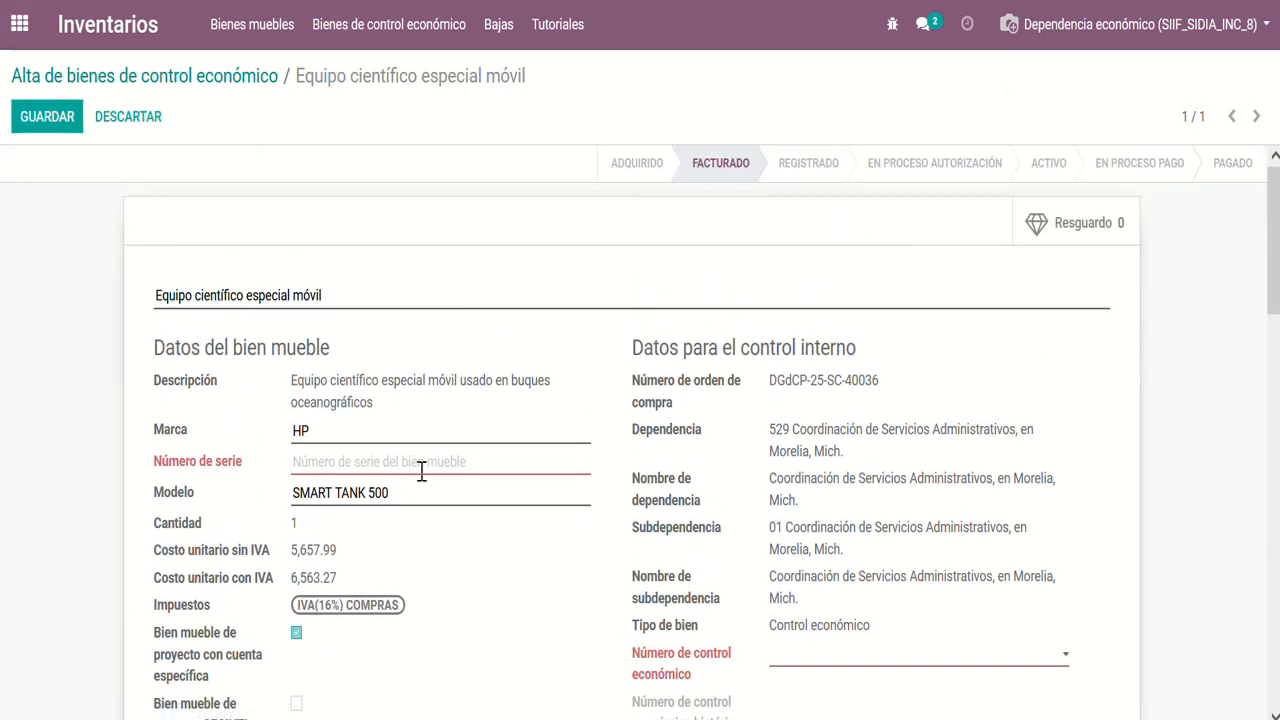
type("5675Y")
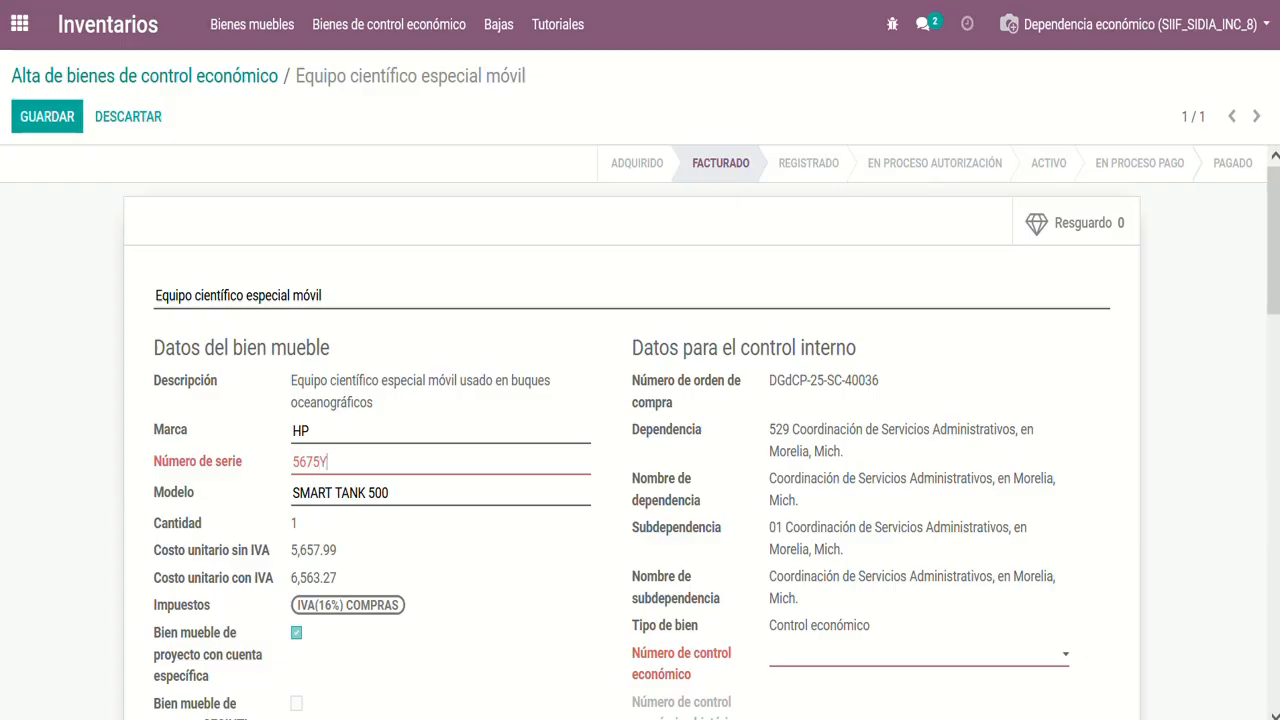
type("5")
scroll(423, 489, "down", 1)
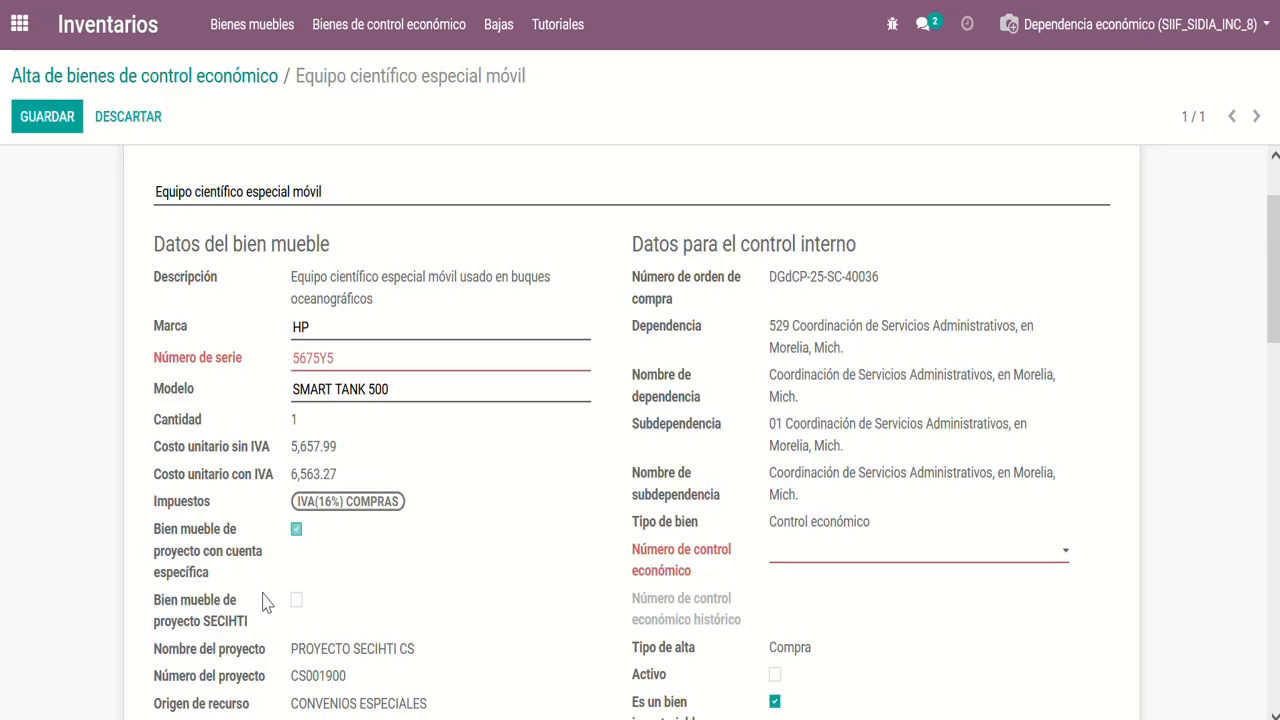
scroll(265, 602, "down", 1)
scroll(265, 602, "down", 1)
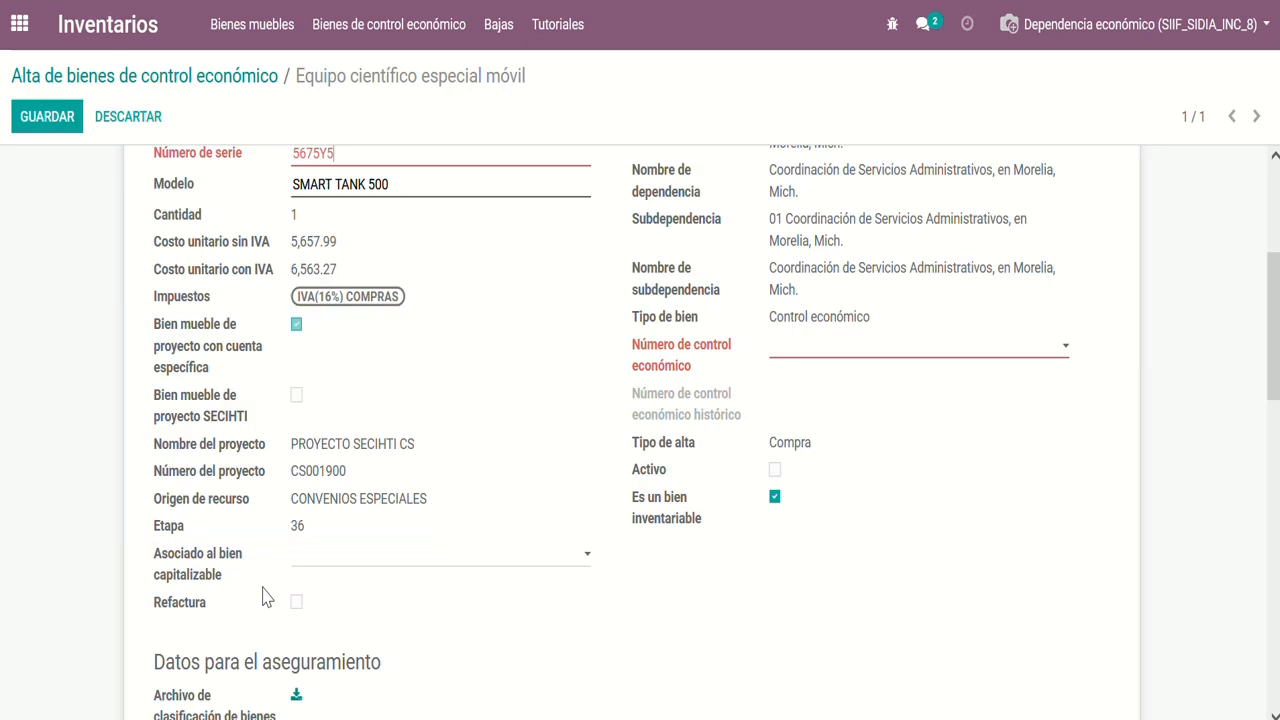
scroll(751, 314, "up", 3)
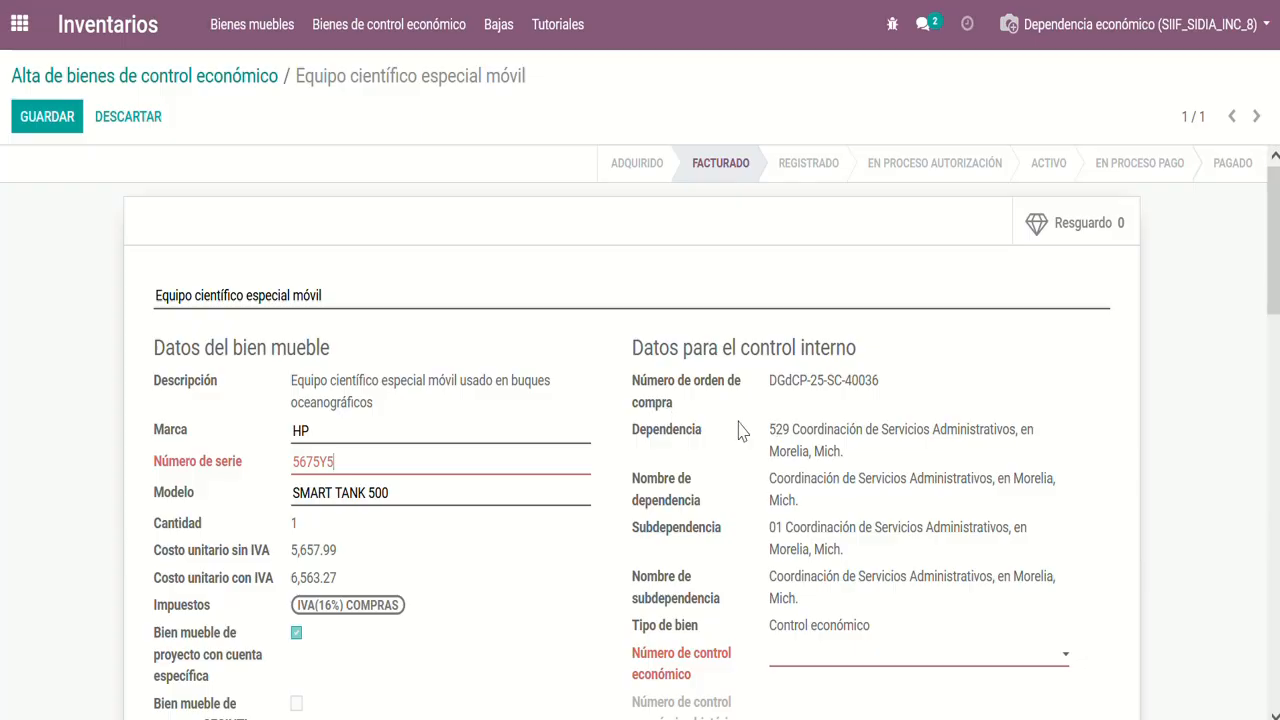
Assign 52901E00000043 as the item's Número de control económico
scroll(738, 588, "down", 1)
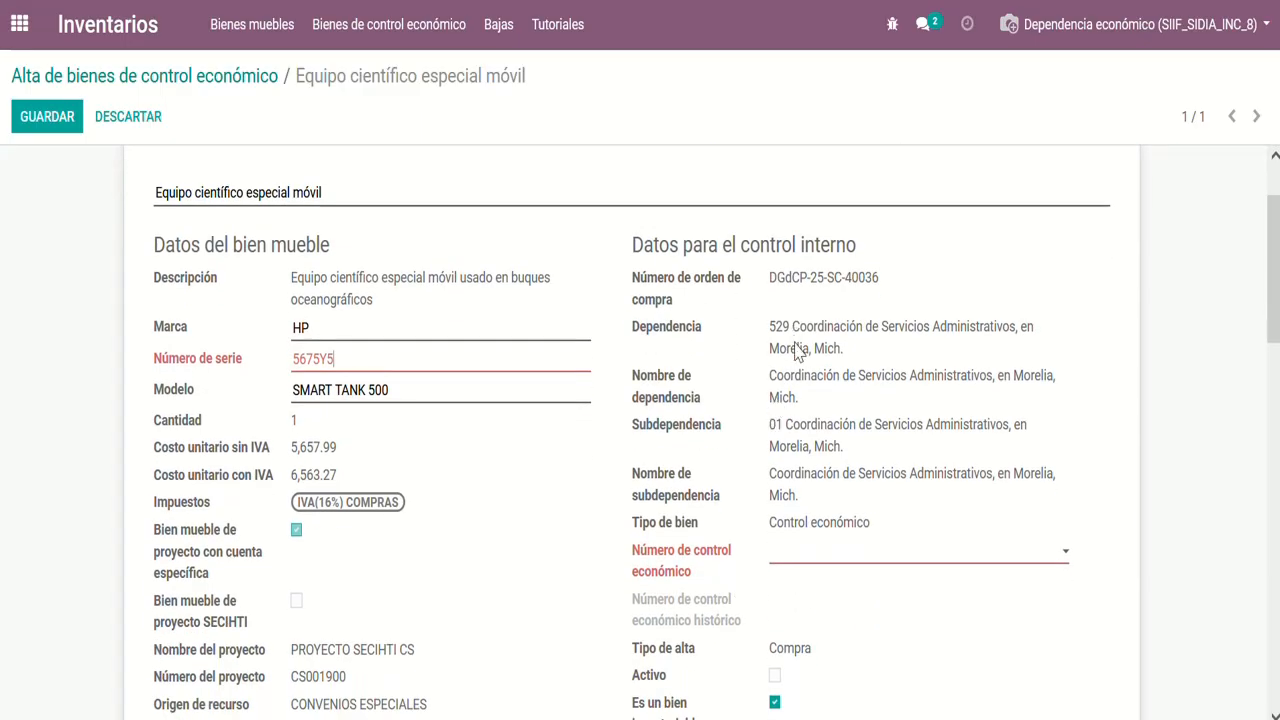
left_click(812, 557)
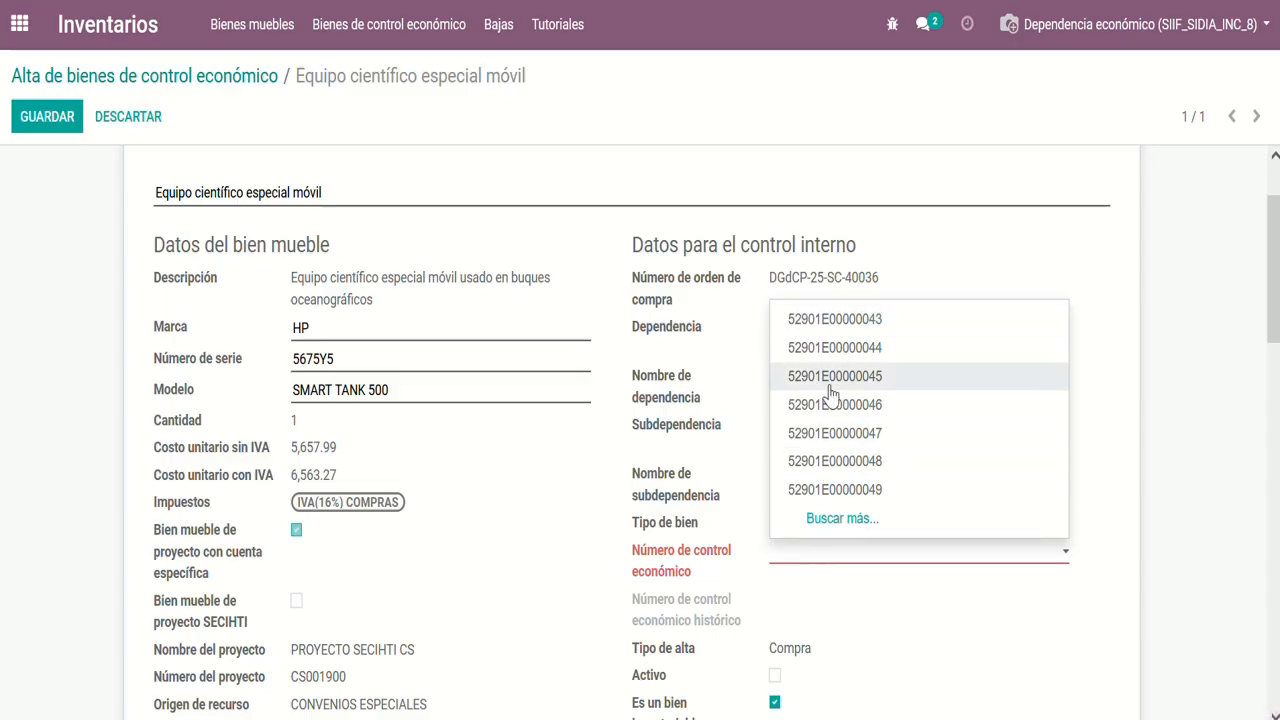
left_click(820, 320)
Download the Archivo de clasificación de bienes muebles from the insurance data and read the classification PDF
scroll(757, 548, "down", 1)
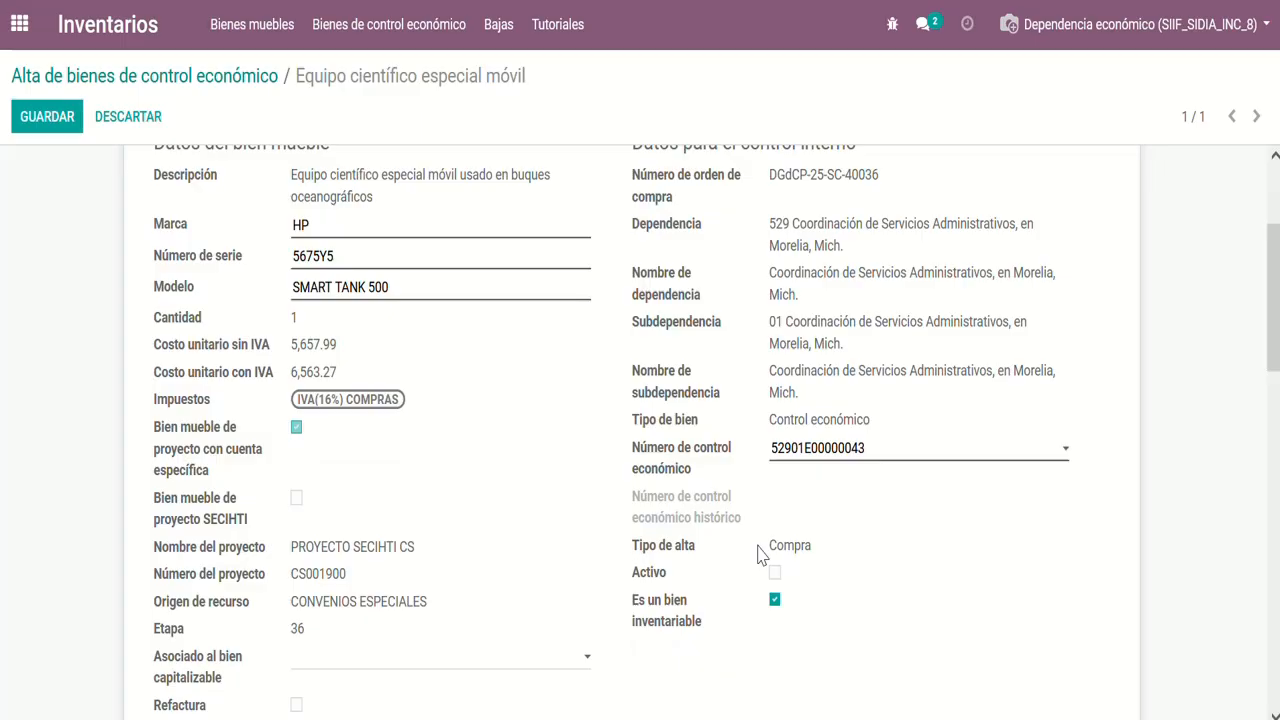
scroll(677, 638, "down", 3)
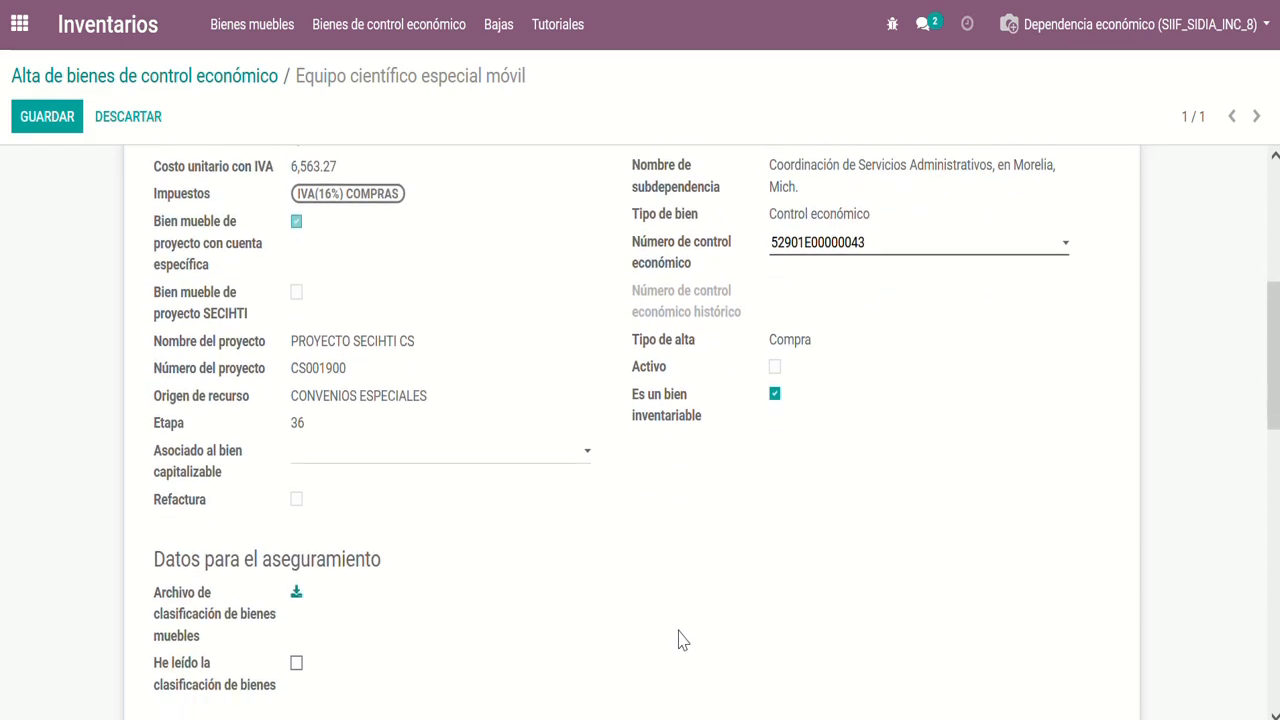
scroll(677, 638, "down", 1)
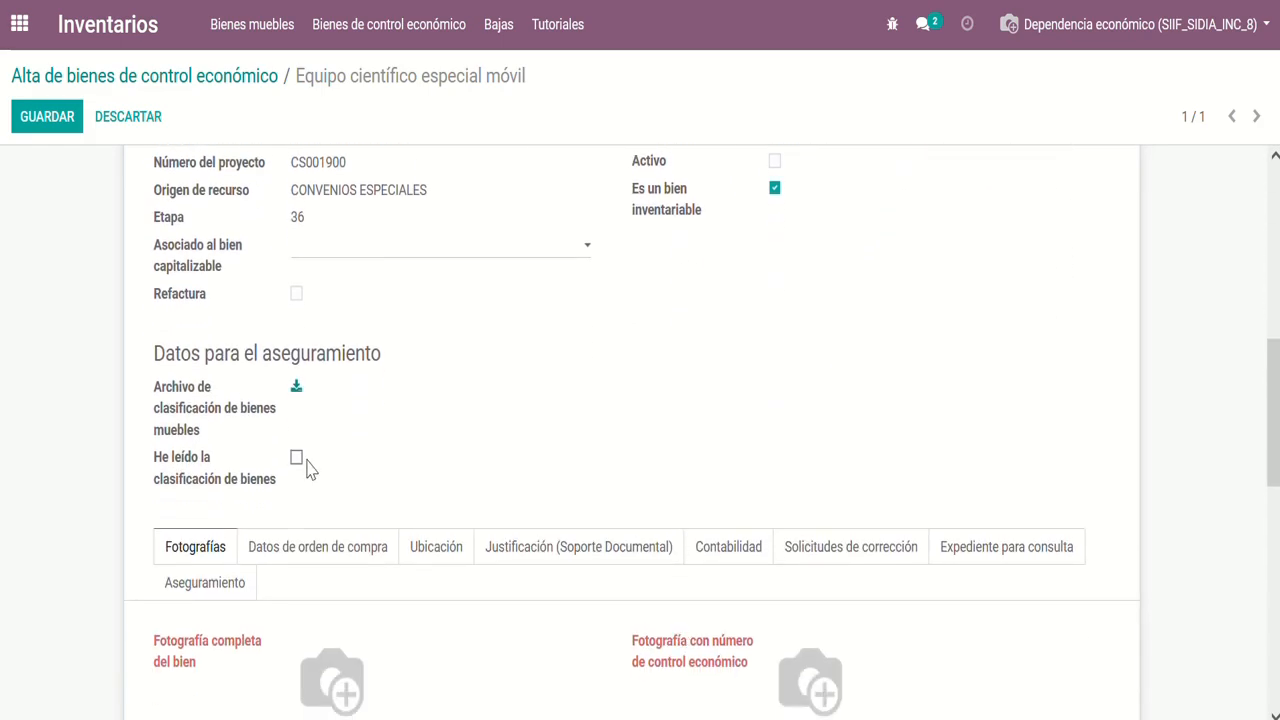
left_click(295, 392)
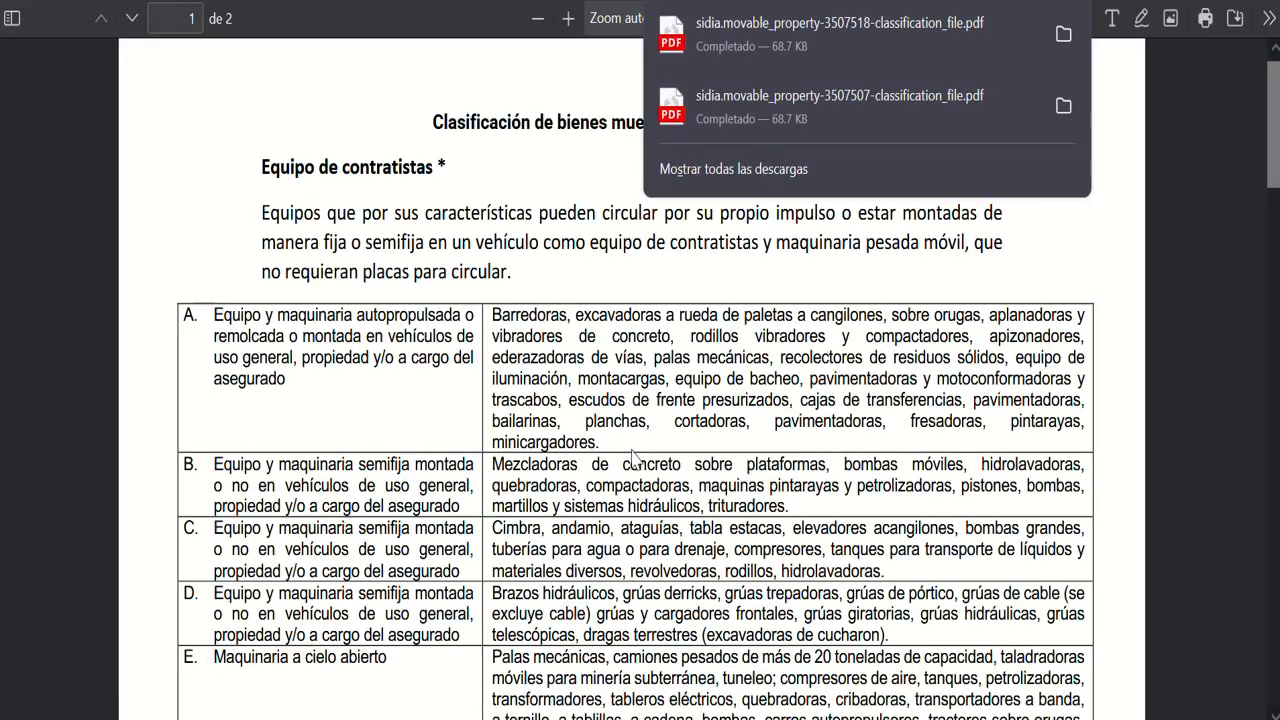
left_click(632, 456)
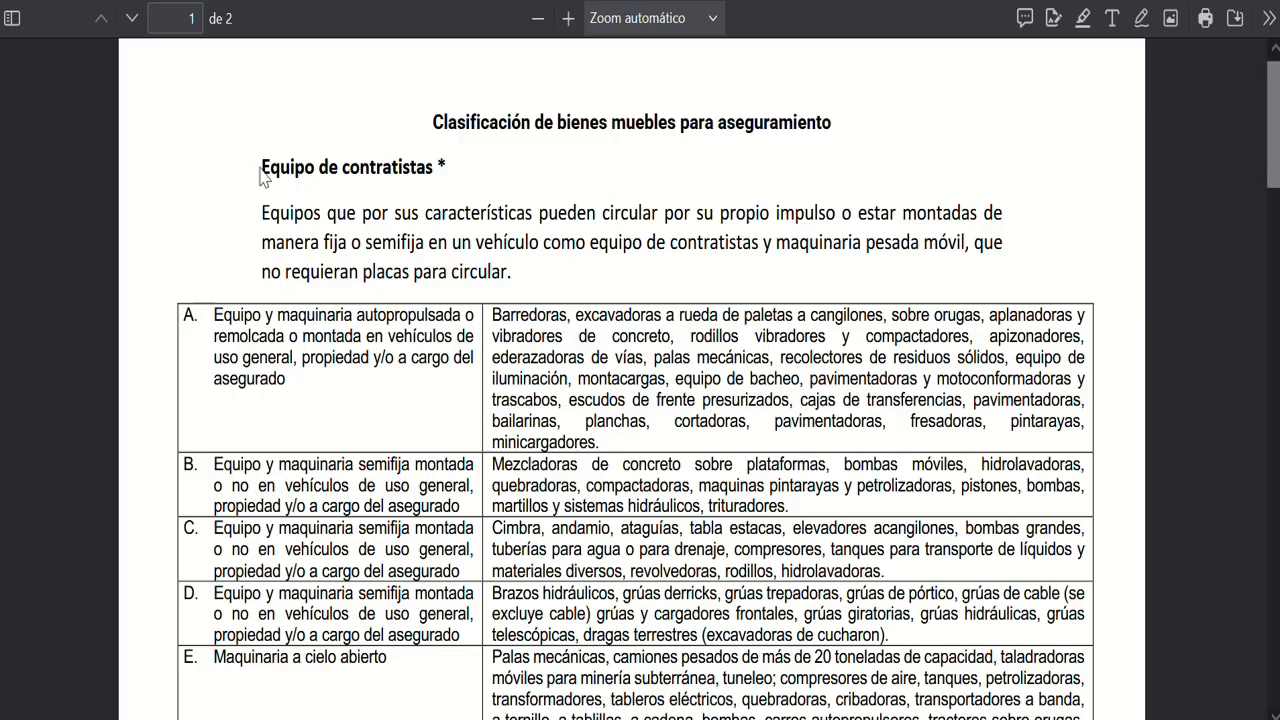
scroll(294, 276, "down", 8)
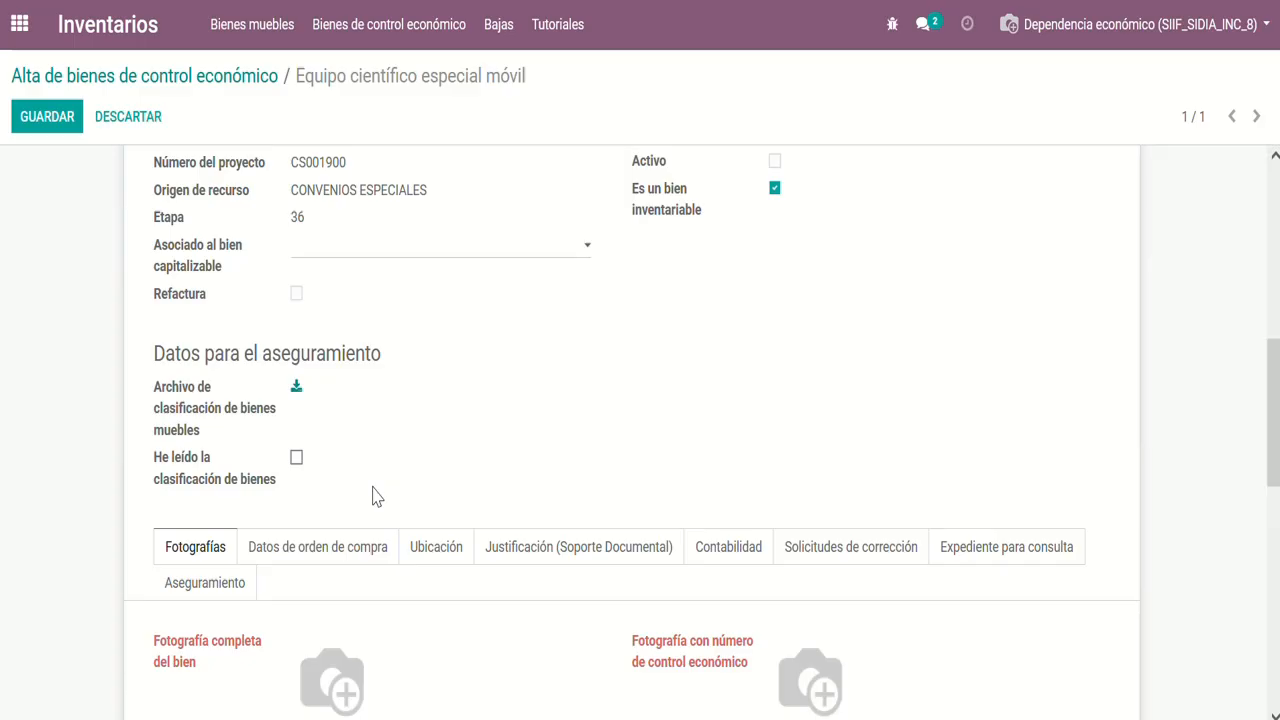
Mark the goods classification as read and set the type of item to declare for insurance to Equipo de contratistas
left_click(298, 459)
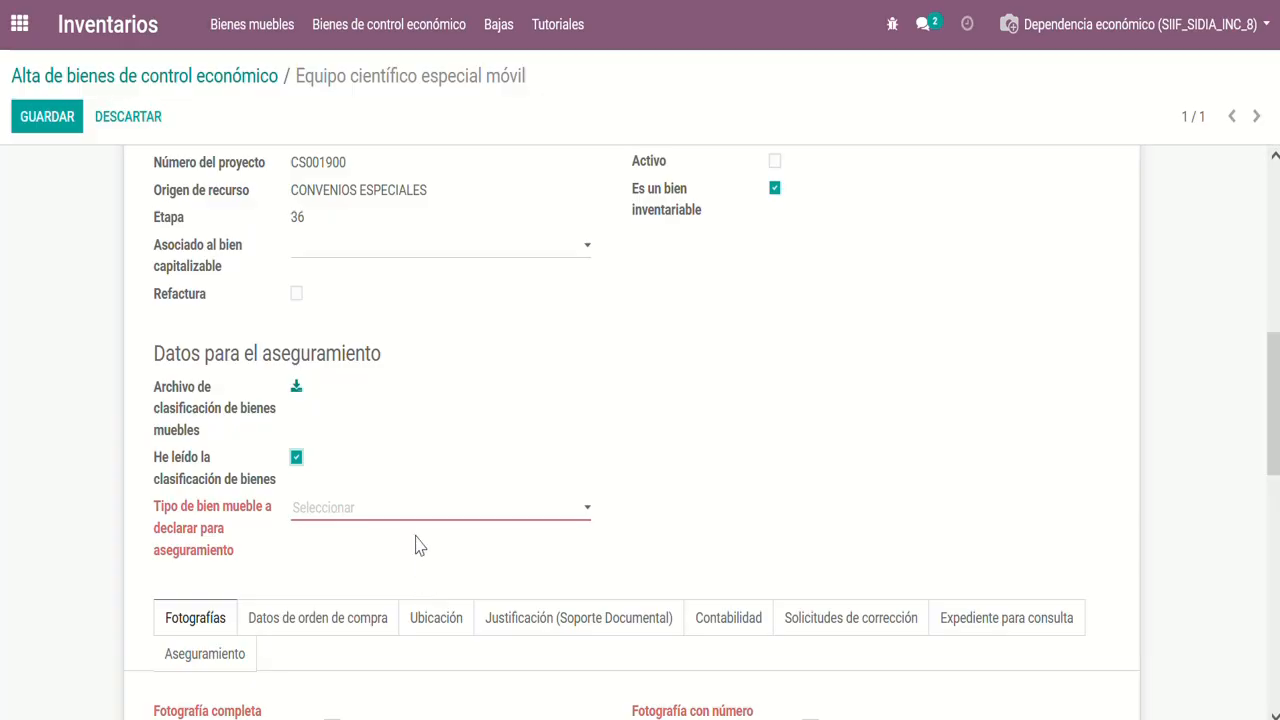
left_click(406, 508)
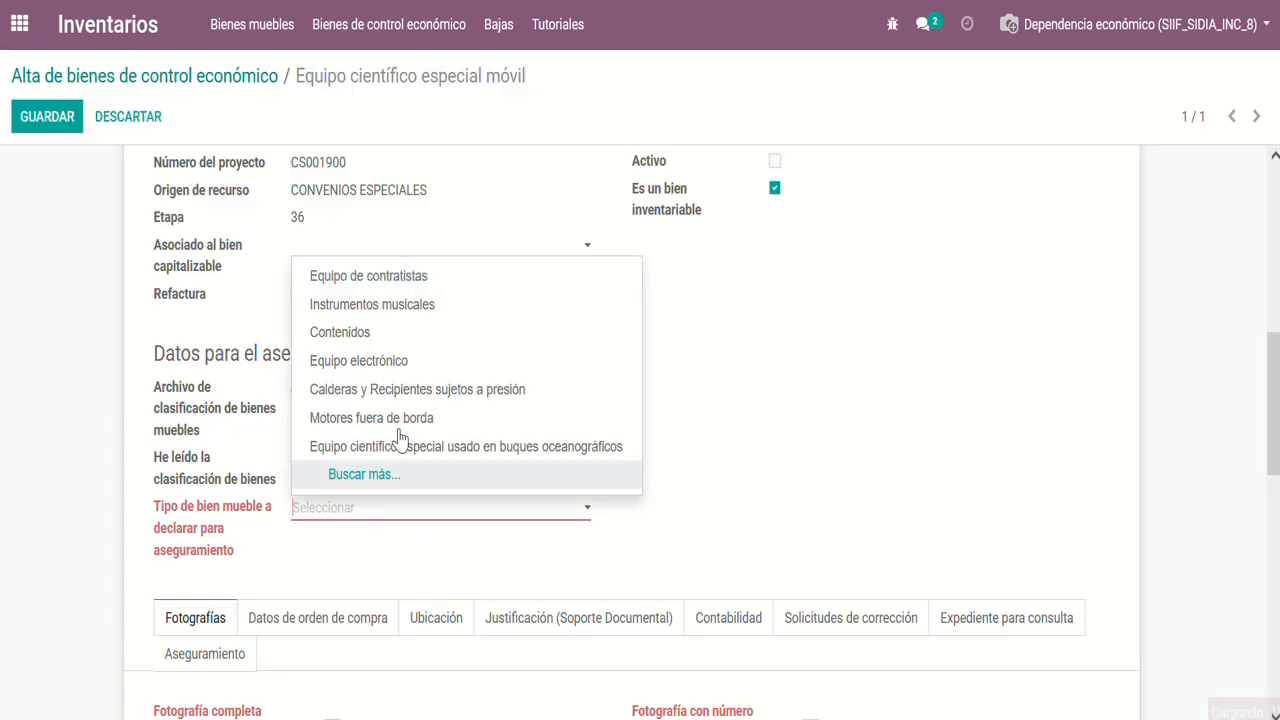
left_click(390, 278)
scroll(397, 486, "down", 1)
scroll(397, 486, "down", 4)
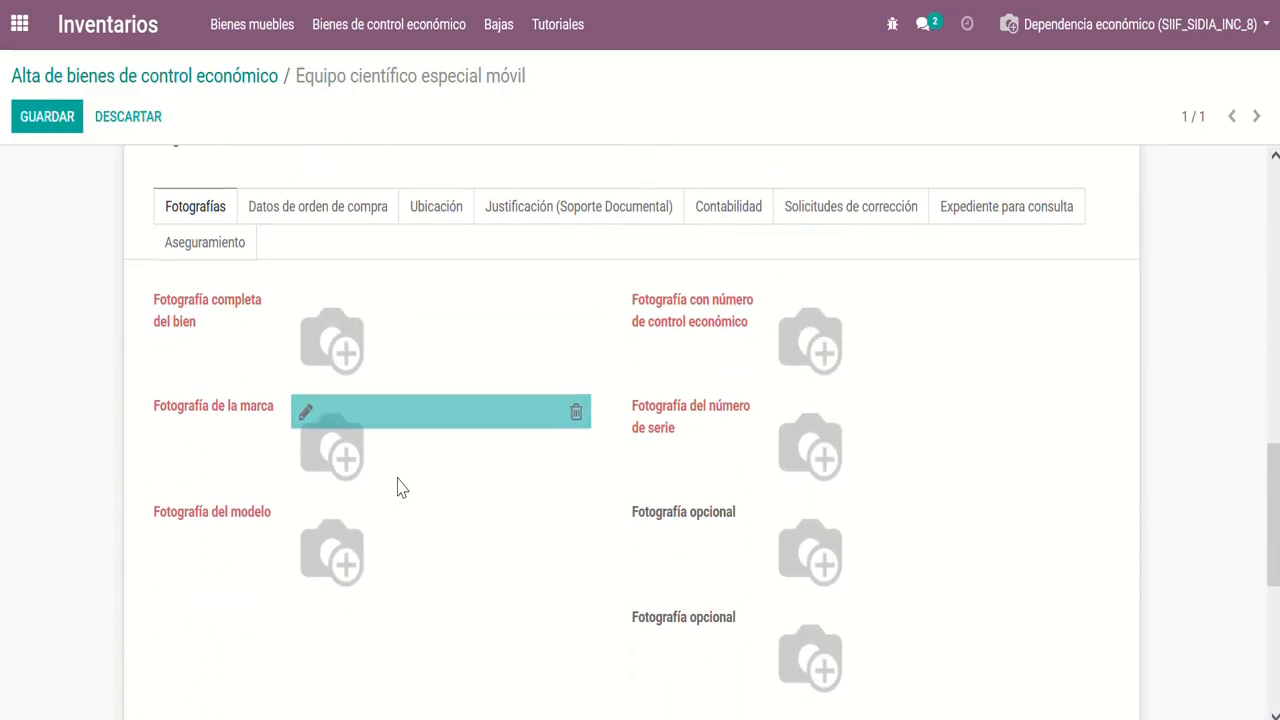
scroll(397, 486, "up", 1)
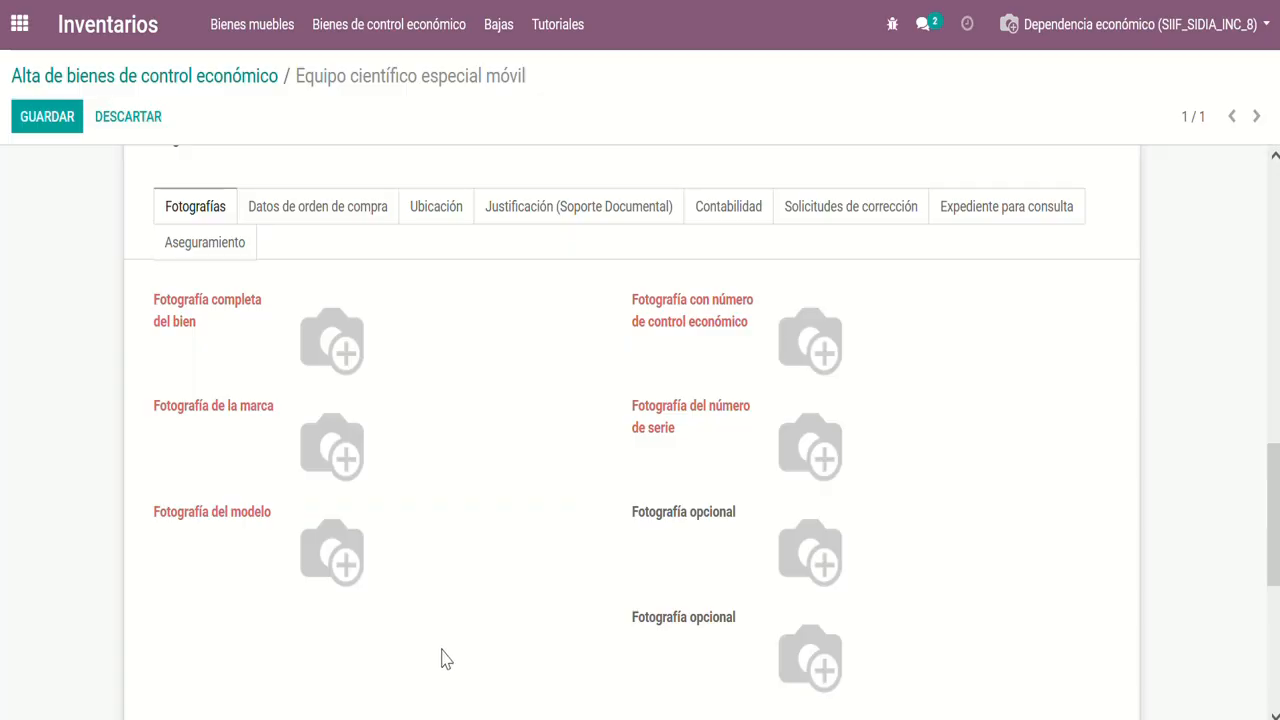
Upload 3-UC.jpg as the Fotografía completa del bien and 1-UC.jpg as the Fotografía de la marca
mouse_move(309, 309)
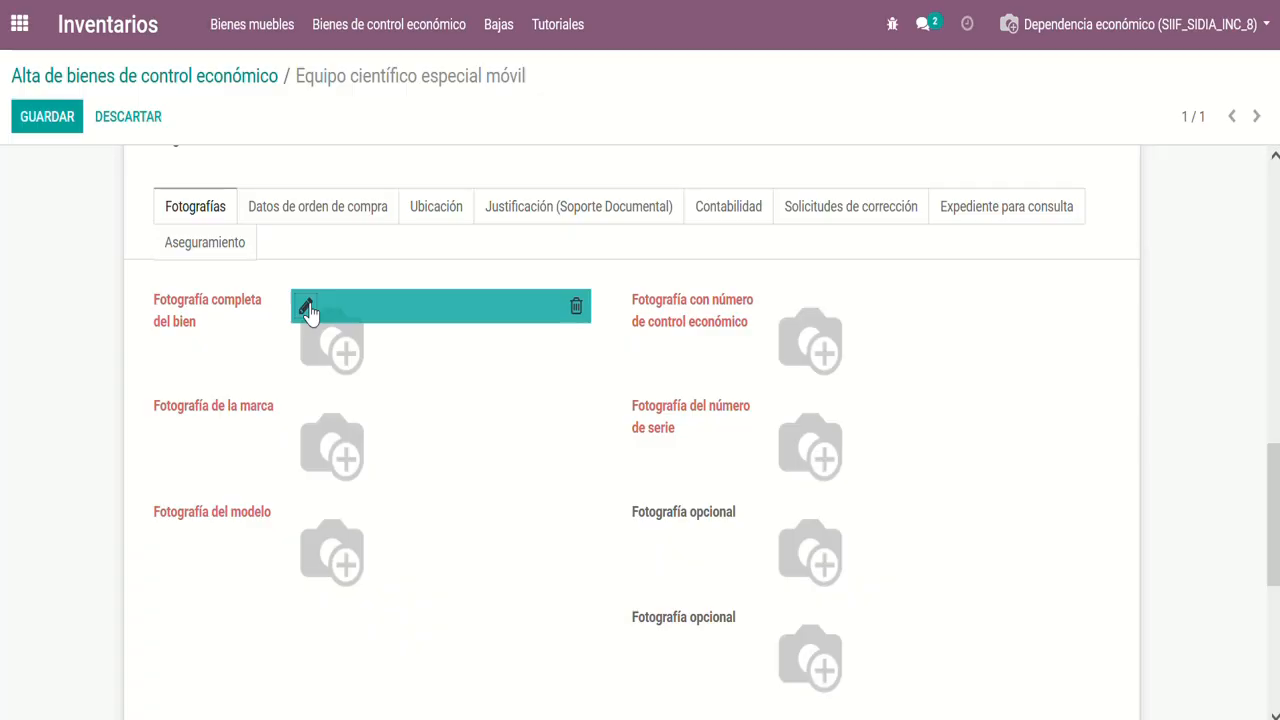
left_click(308, 311)
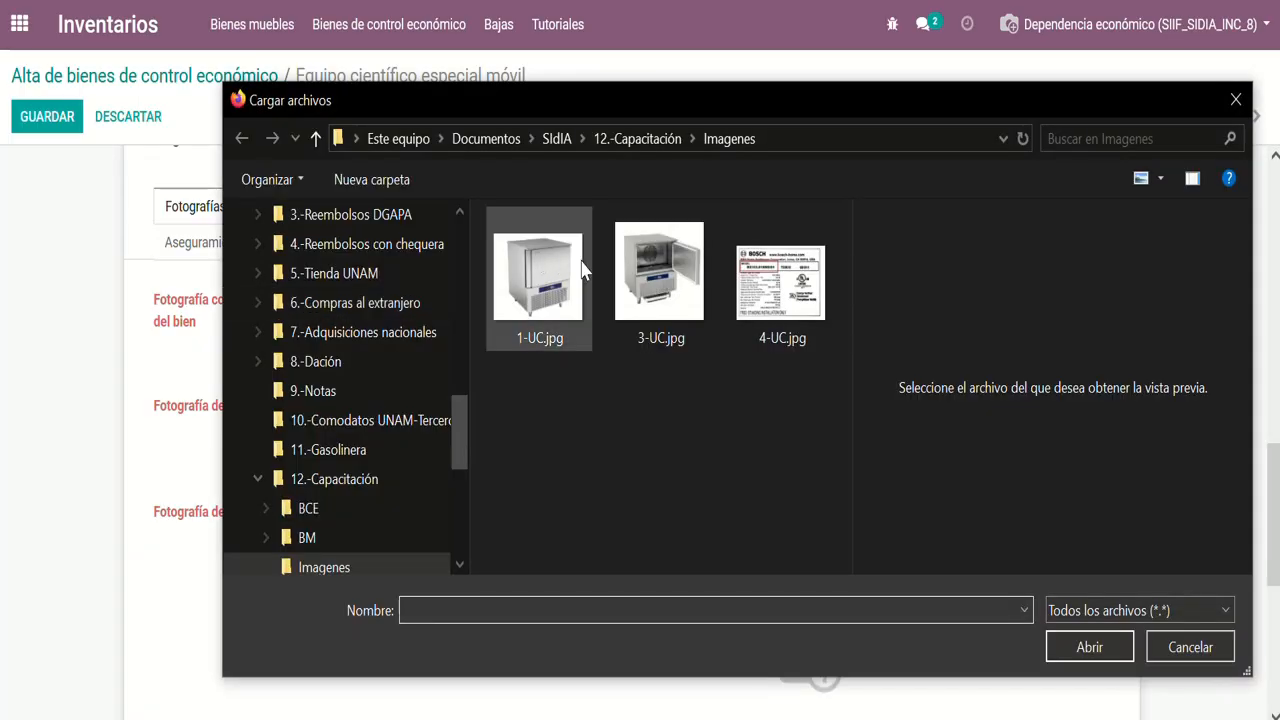
left_click(659, 272)
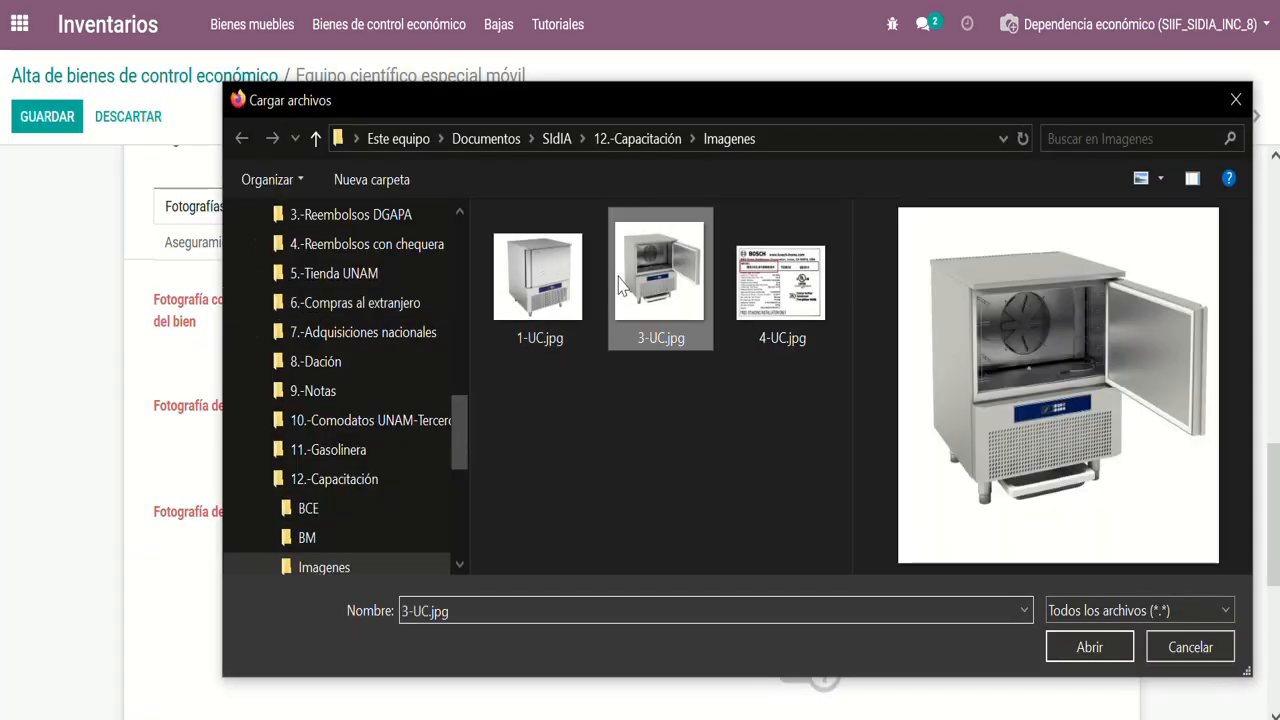
left_click(1089, 647)
left_click(306, 412)
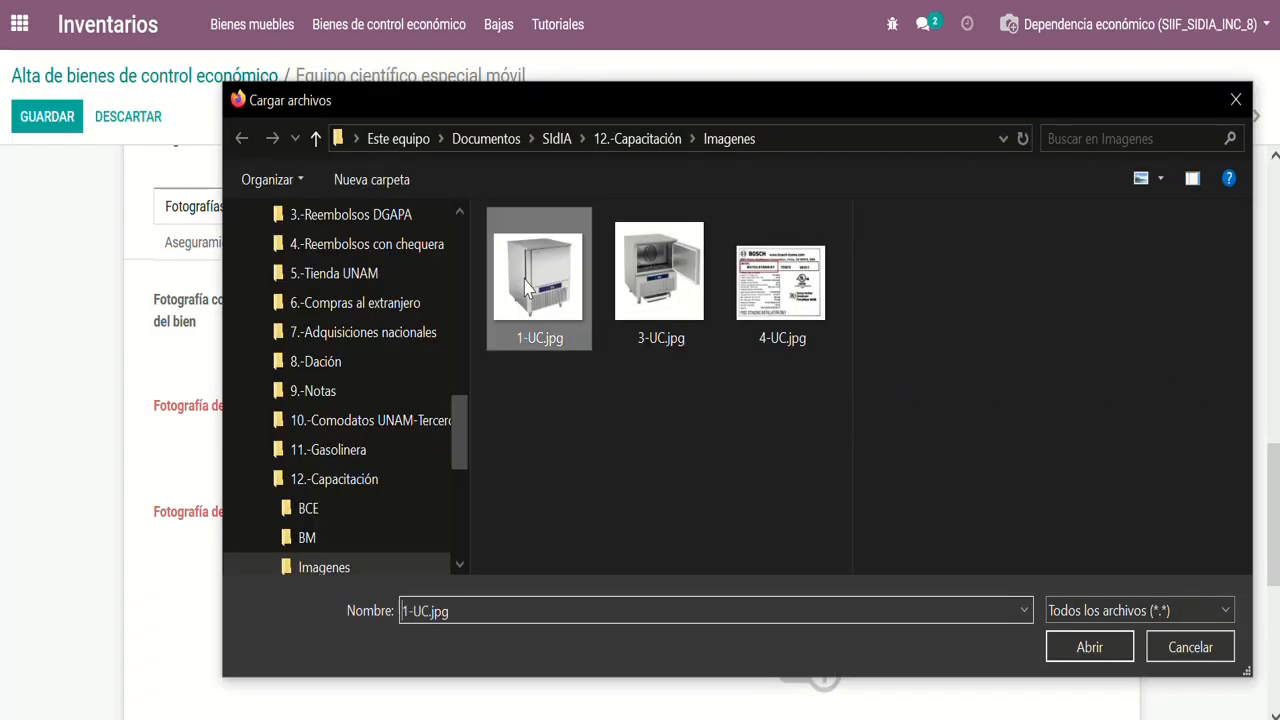
left_click(1089, 647)
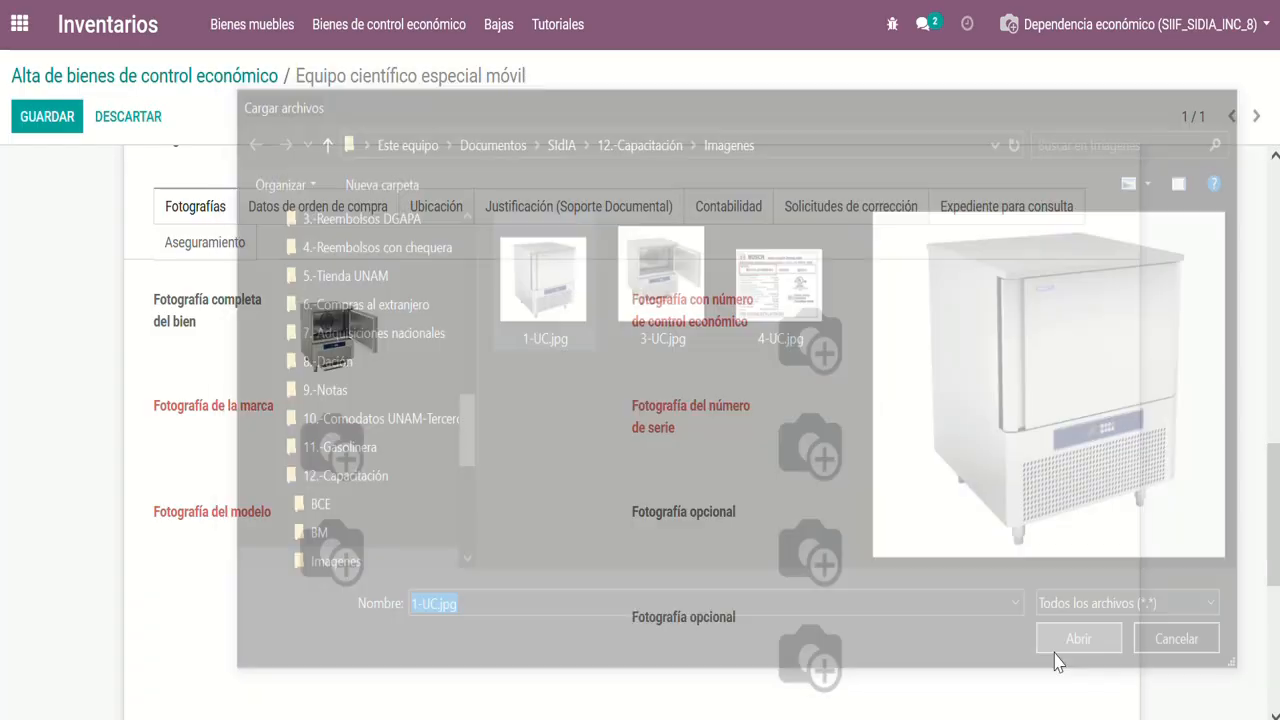
Upload 4-UC.jpg as the photograph of the modelo, of the número de control económico and of the número de serie
left_click(304, 519)
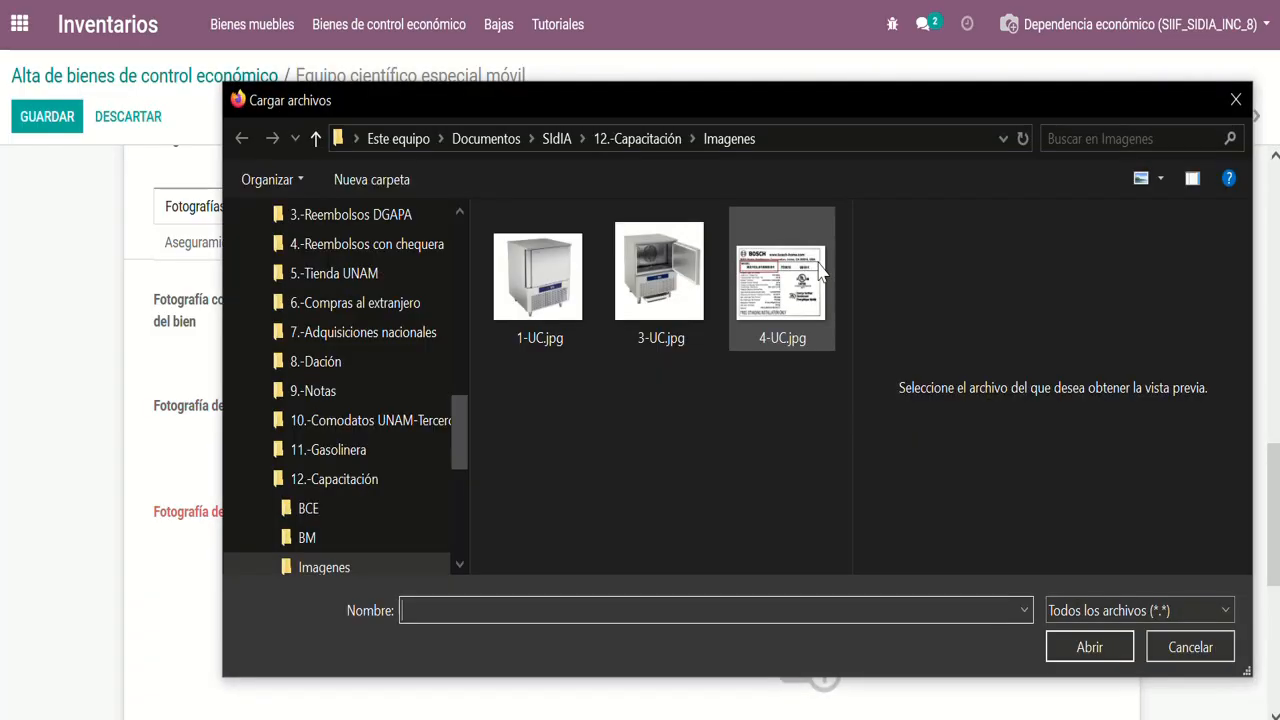
left_click(782, 278)
left_click(1089, 647)
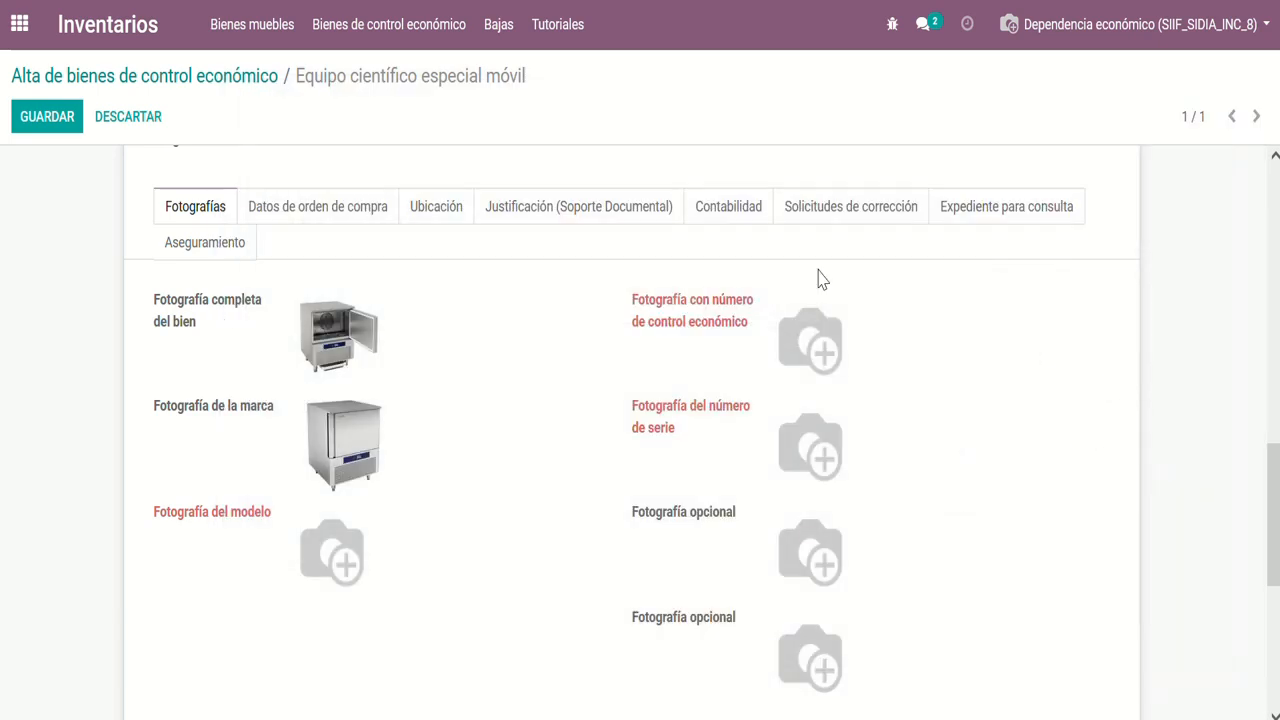
left_click(784, 312)
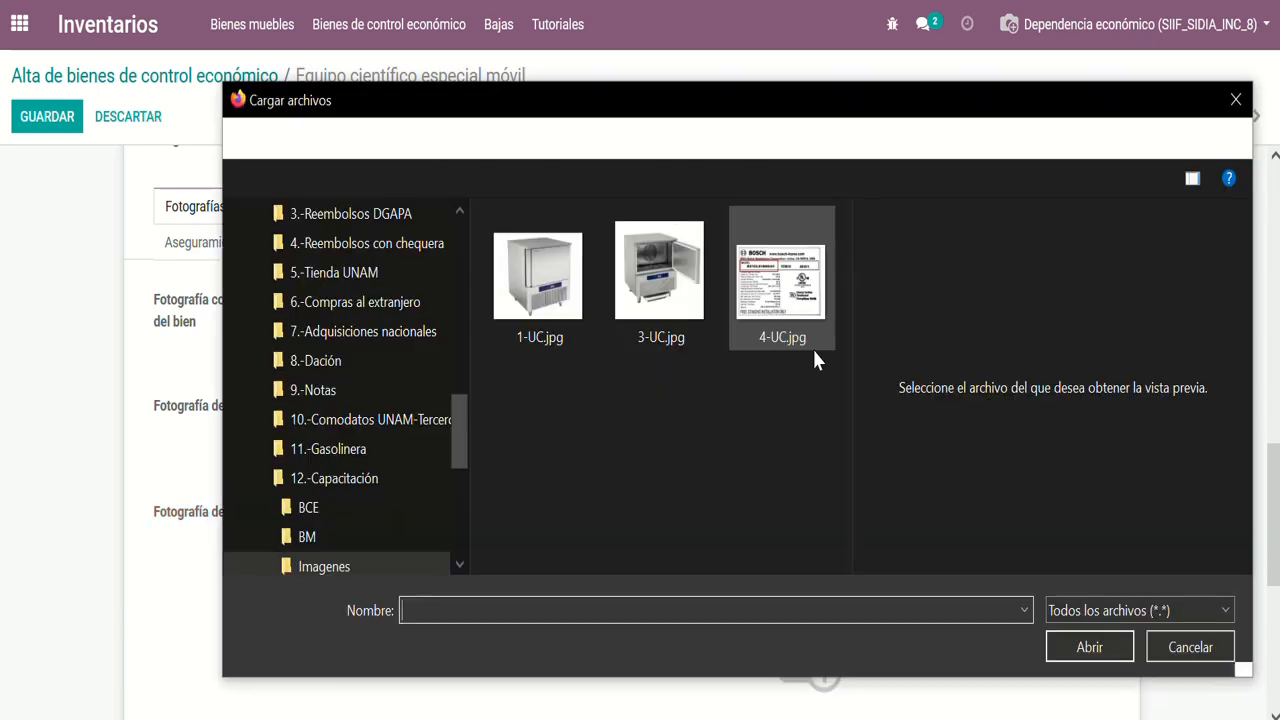
left_click(805, 310)
left_click(1120, 650)
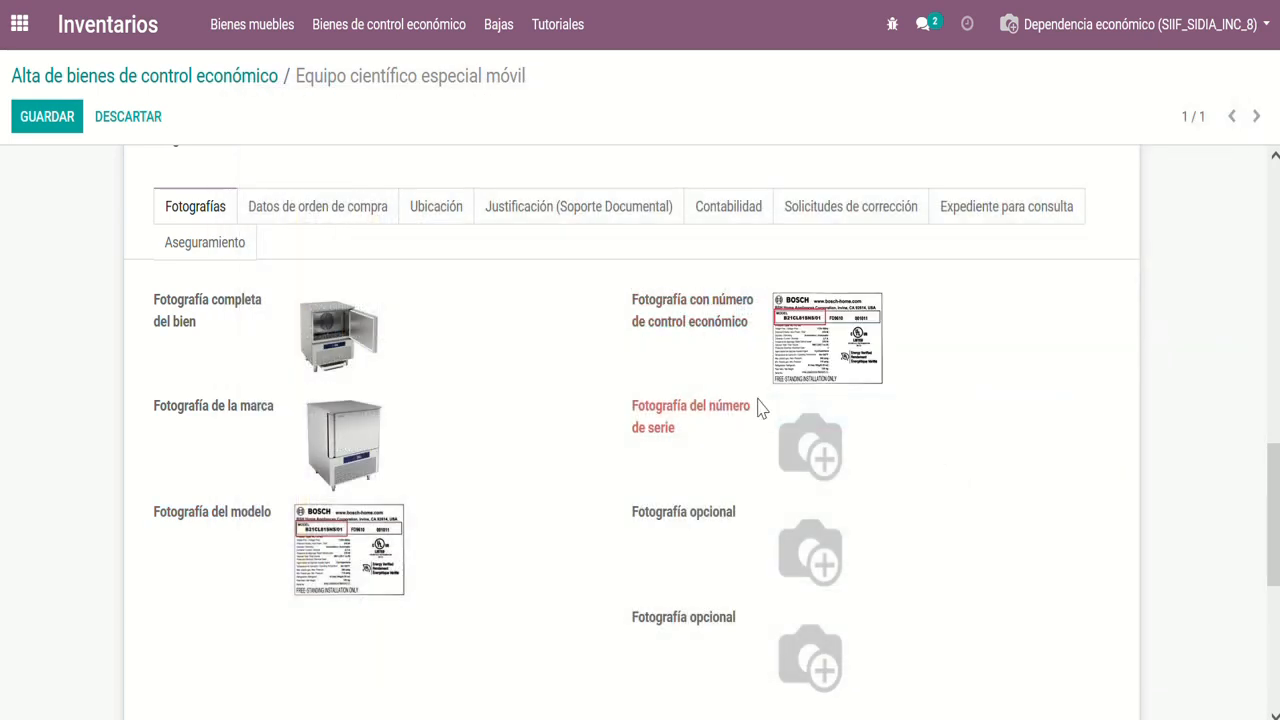
left_click(781, 402)
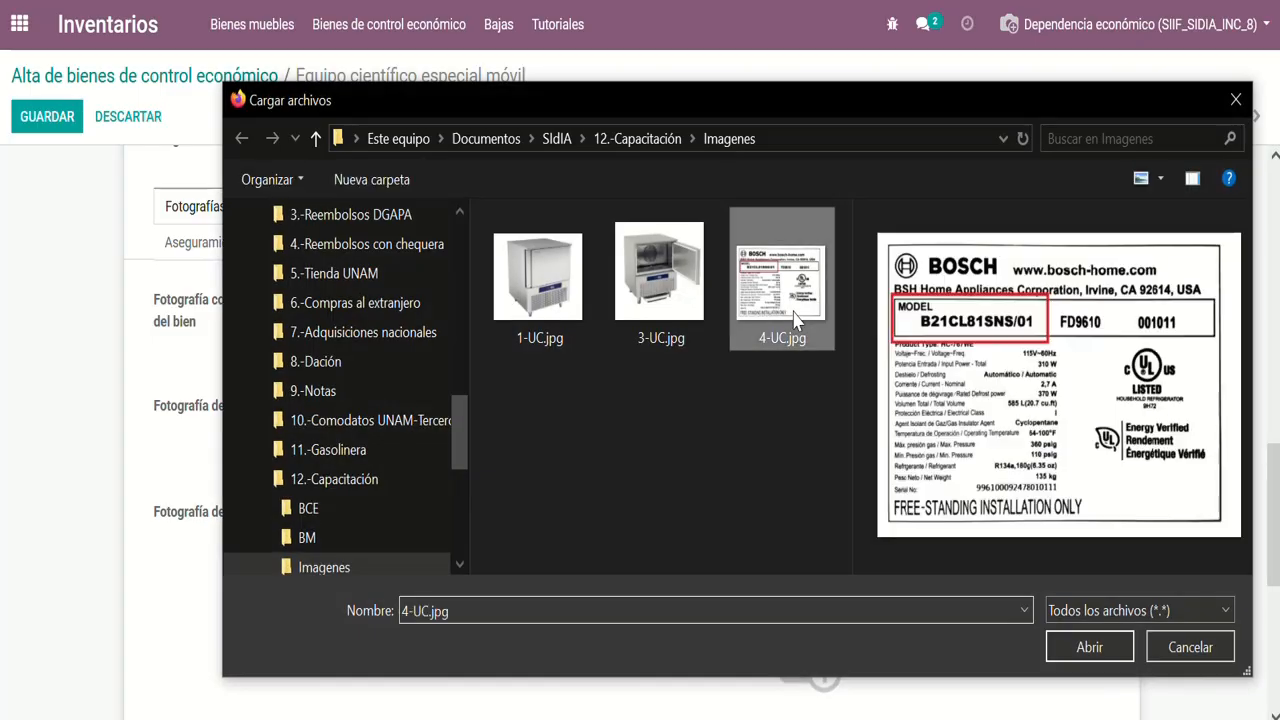
left_click(1060, 640)
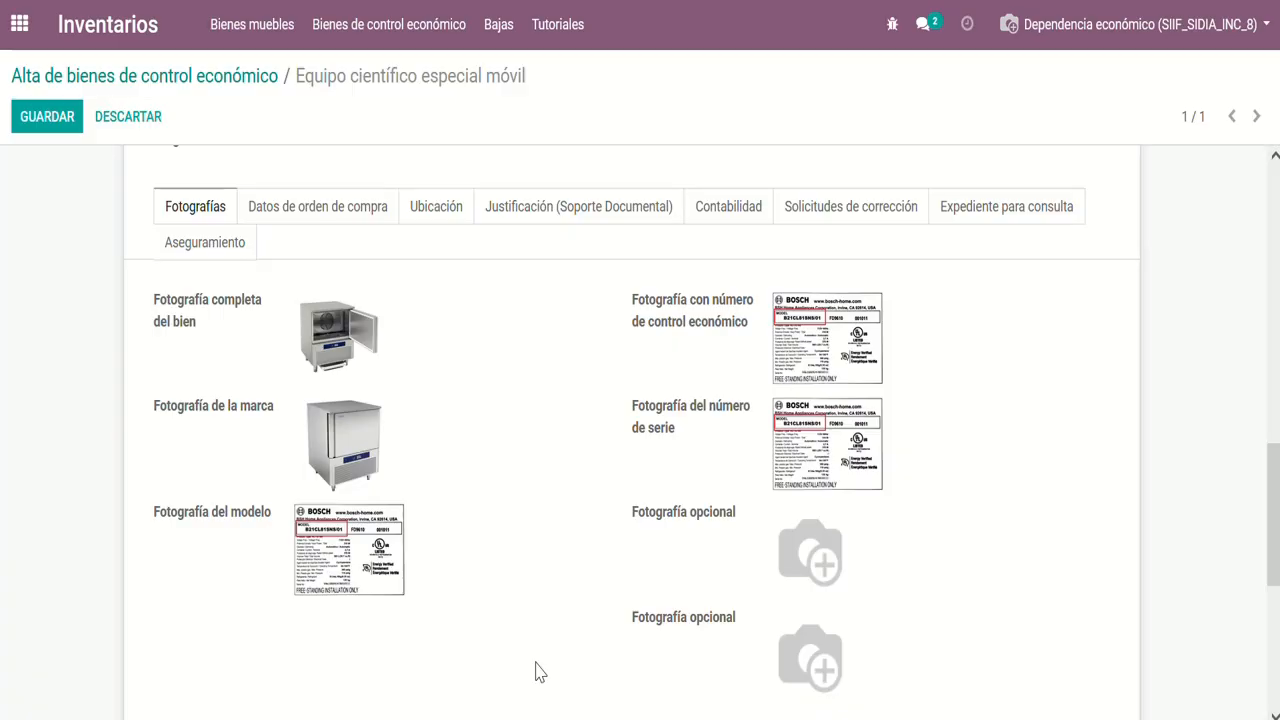
Review the item's Datos de orden de compra, from the commitment request folio through the invoice data and invoice history
left_click(334, 208)
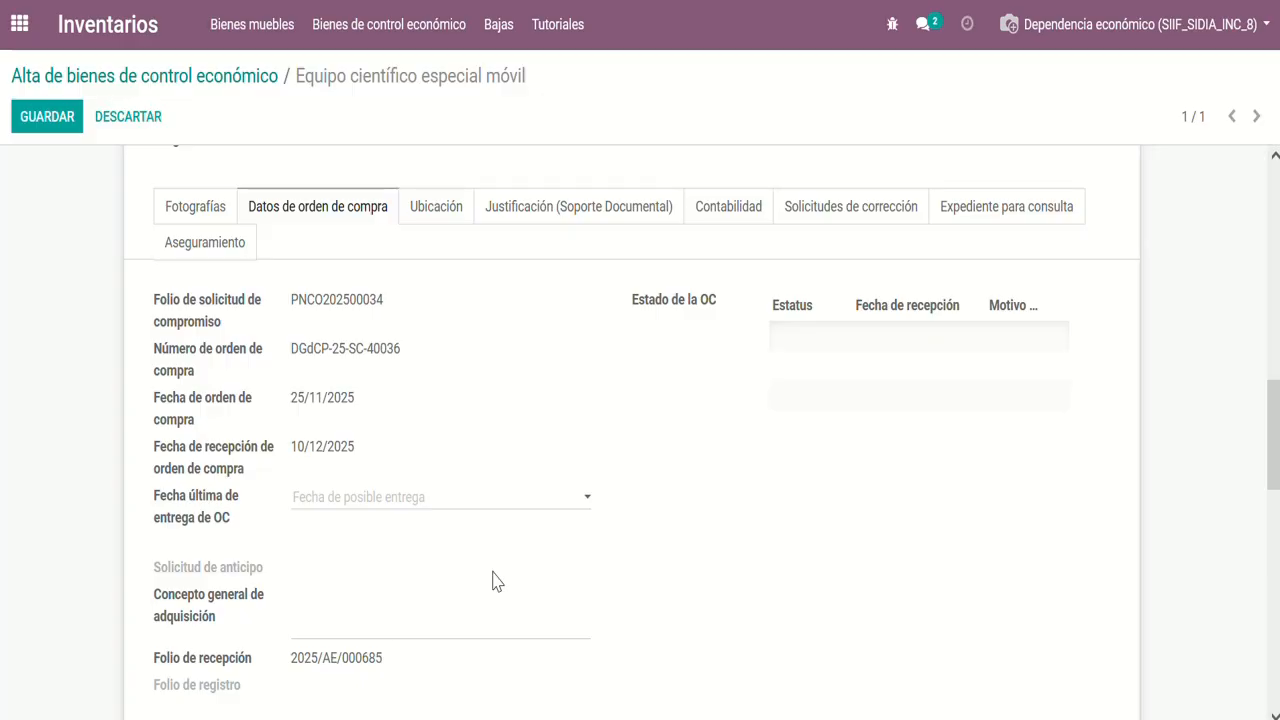
scroll(460, 575, "down", 1)
scroll(397, 611, "down", 2)
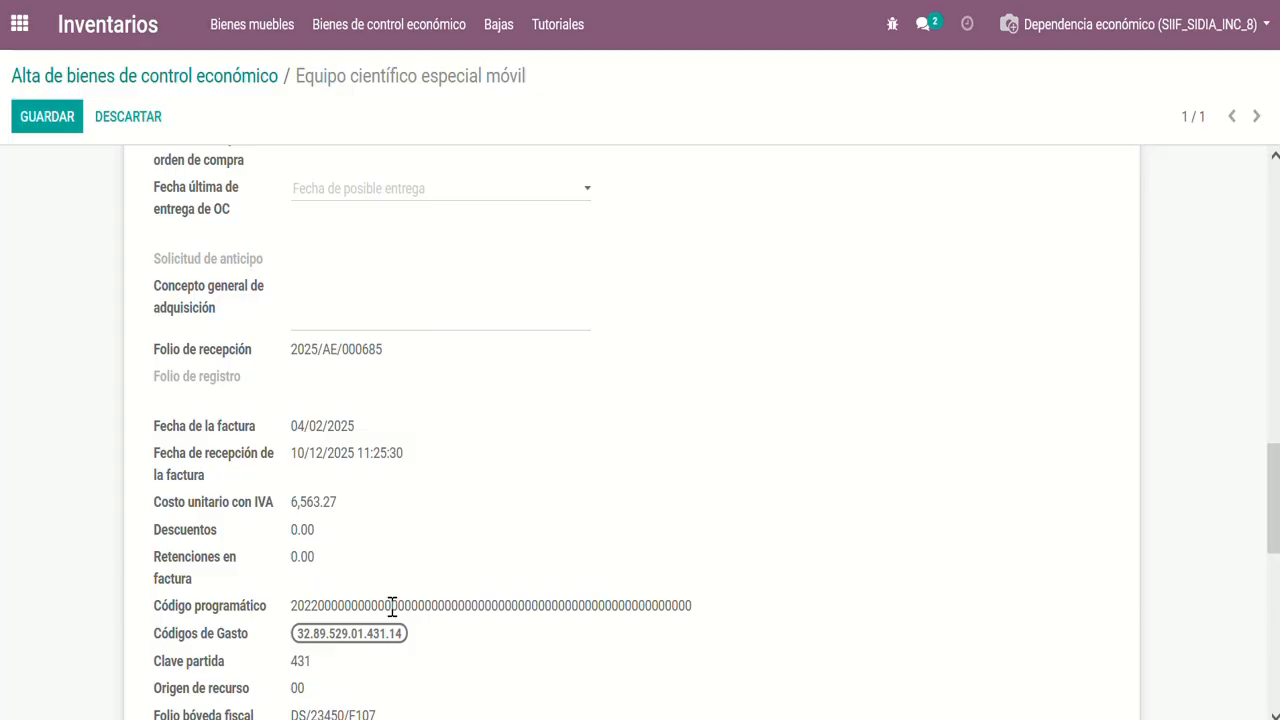
scroll(392, 607, "down", 1)
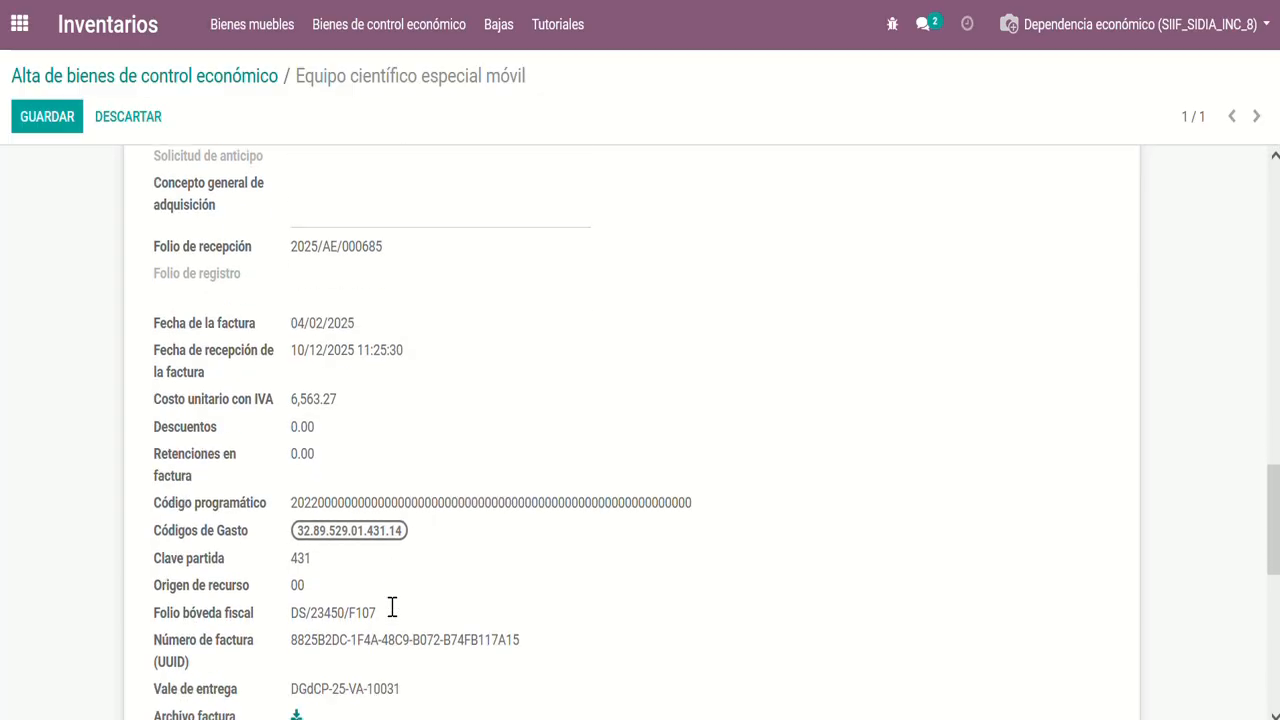
scroll(392, 607, "up", 1)
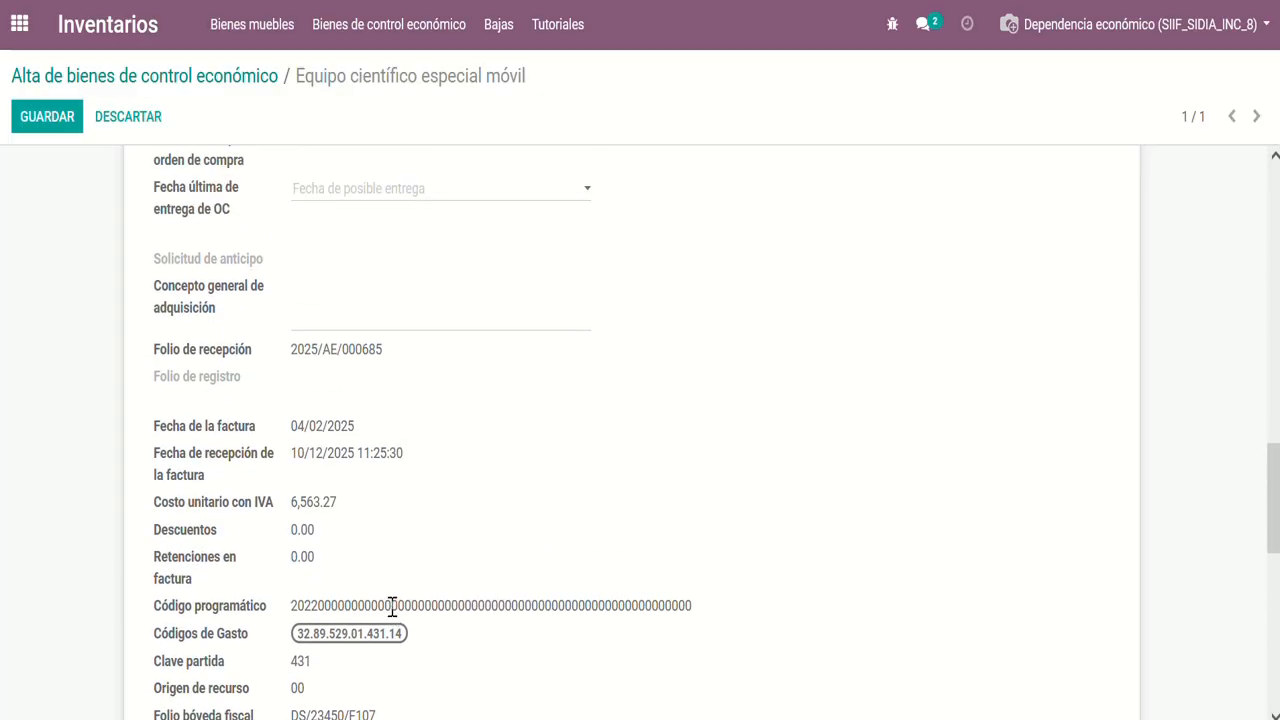
scroll(392, 607, "down", 3)
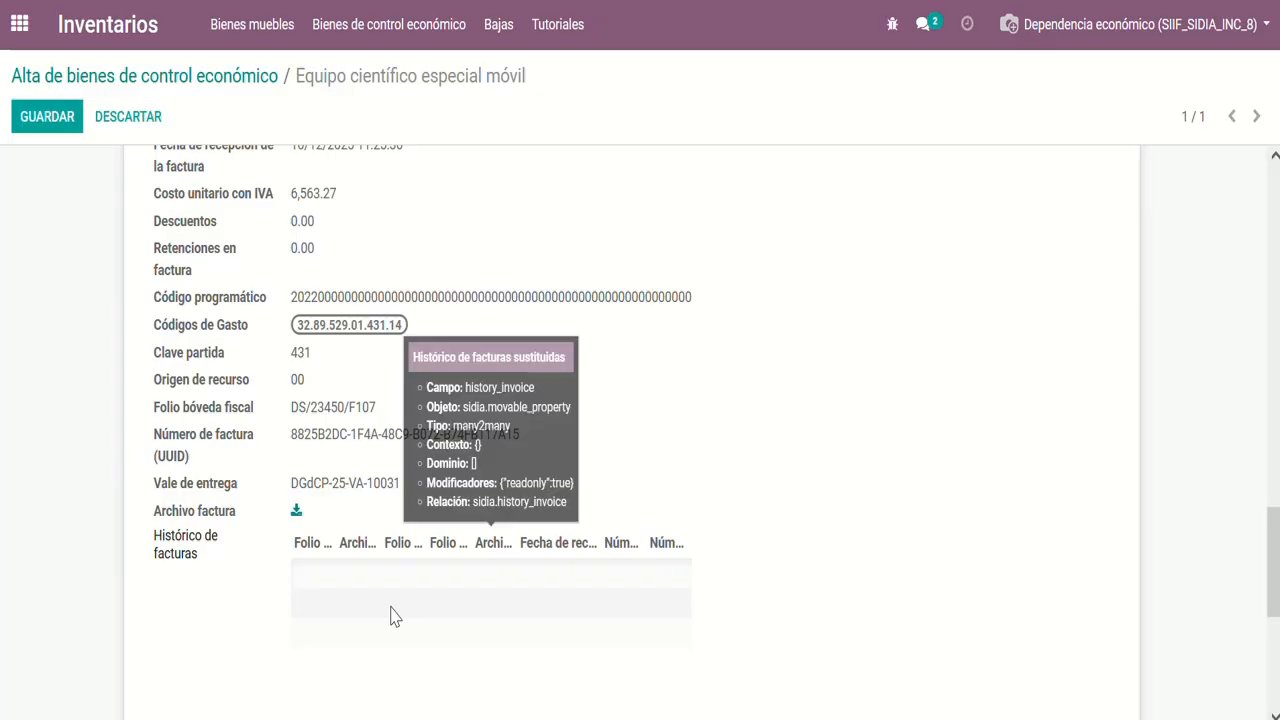
scroll(391, 607, "down", 1)
scroll(955, 545, "up", 4)
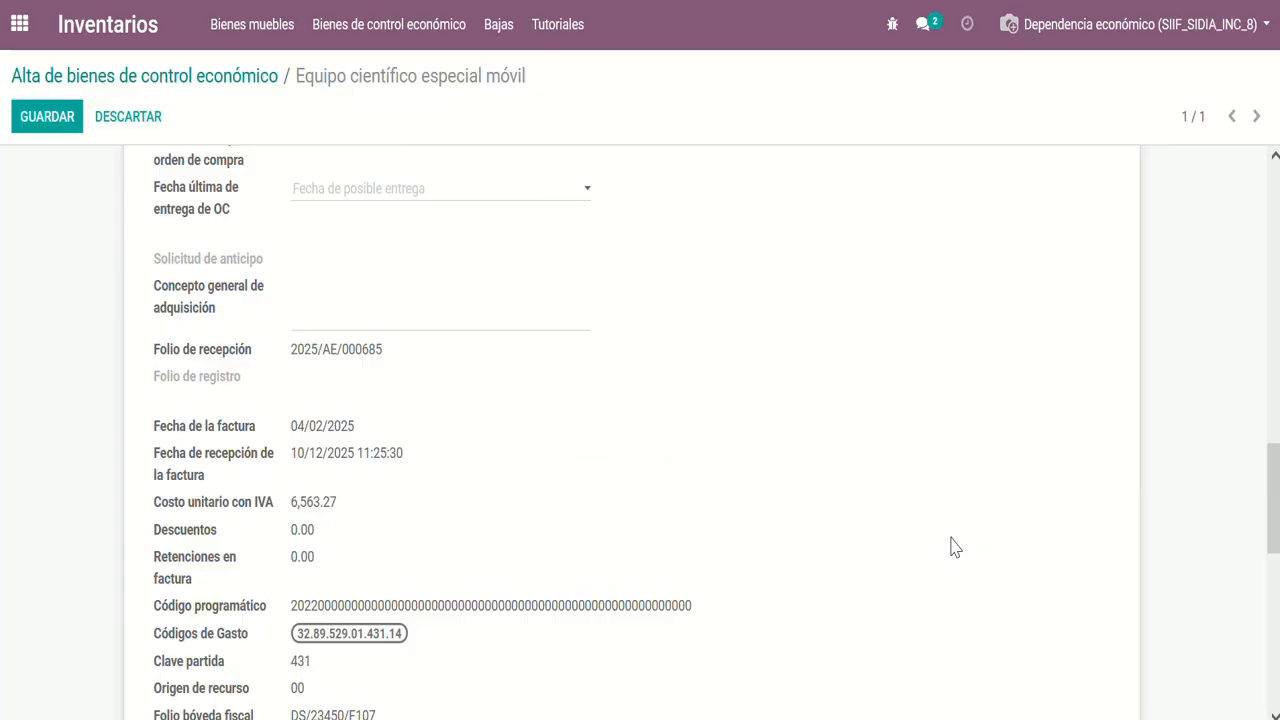
scroll(955, 547, "up", 3)
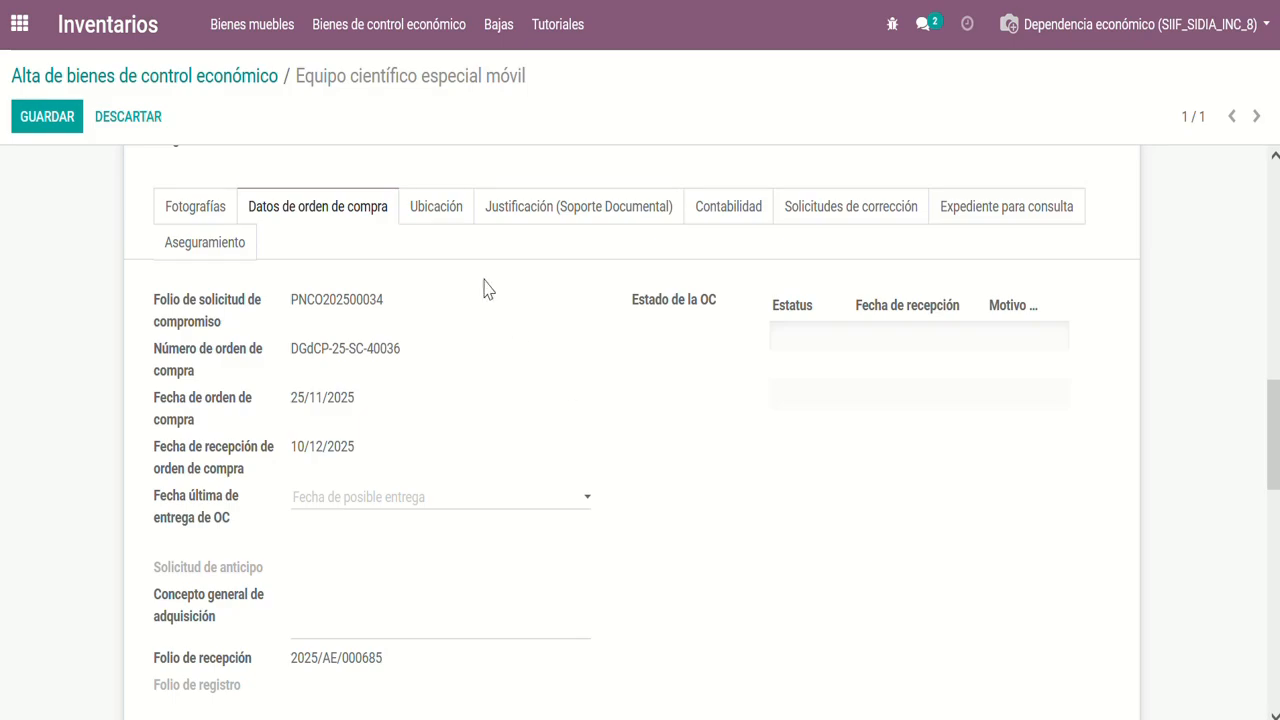
left_click(441, 220)
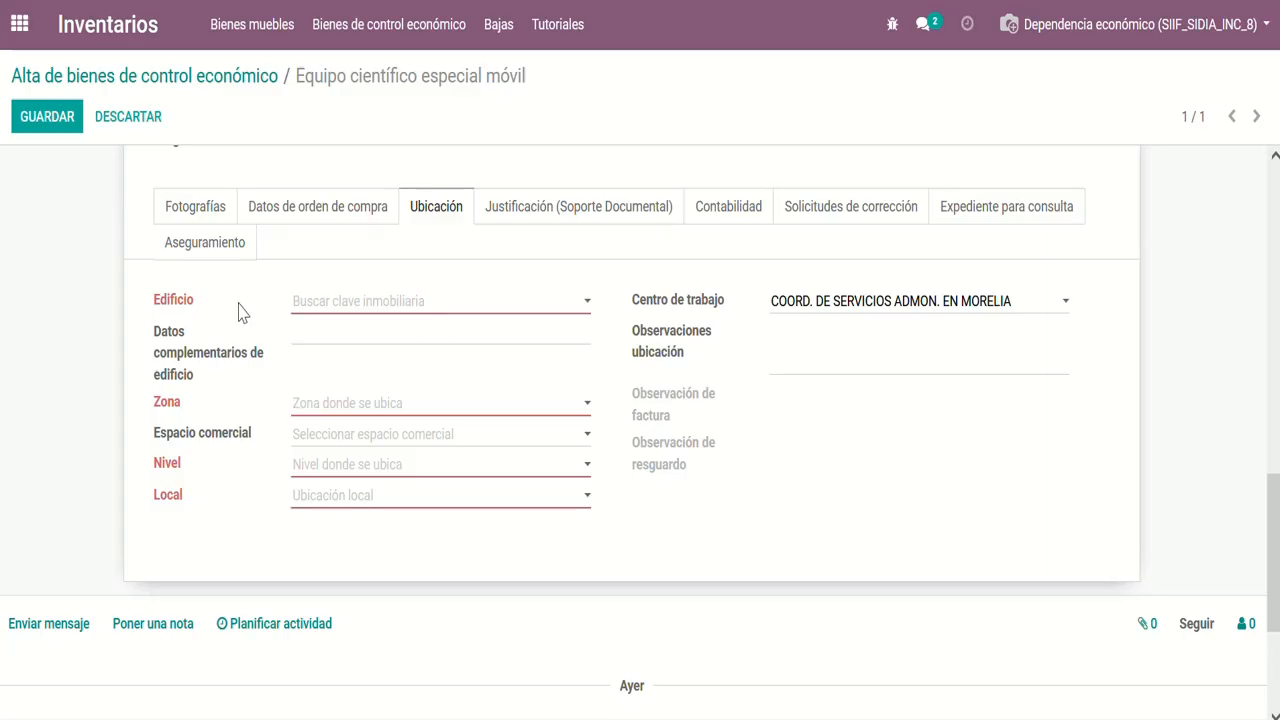
left_click(545, 312)
left_click(540, 394)
left_click(531, 470)
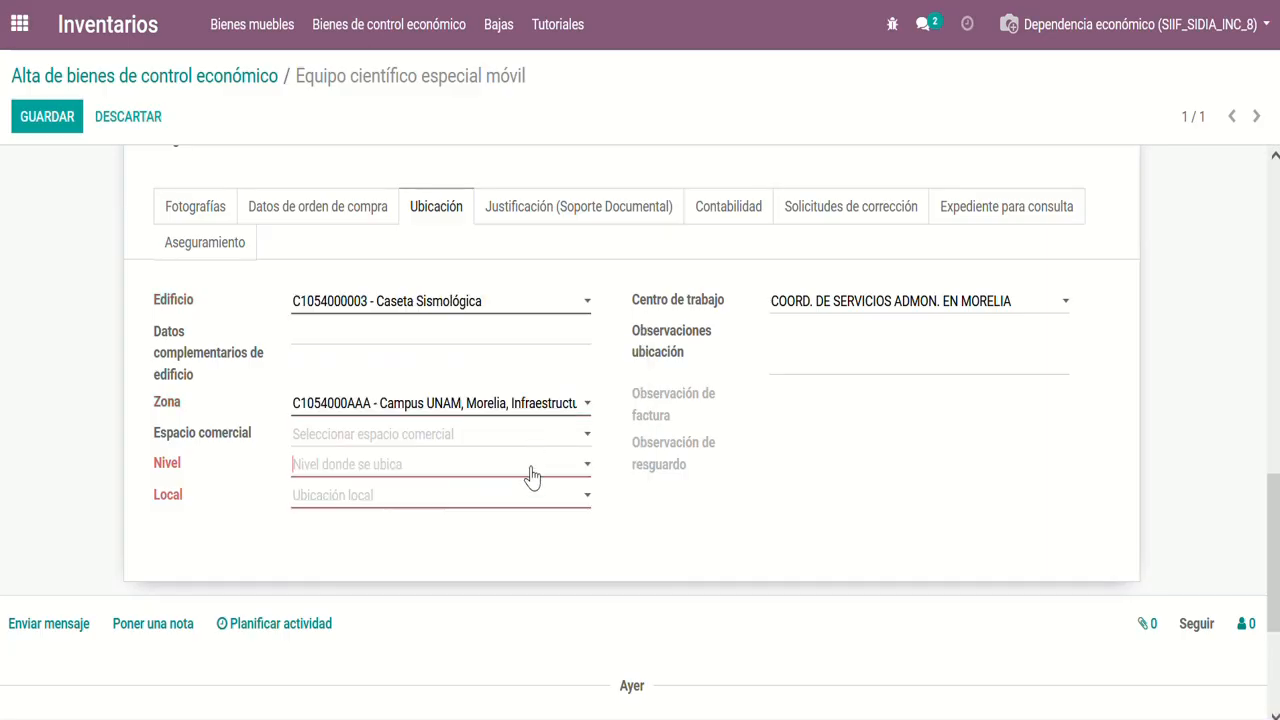
left_click(527, 506)
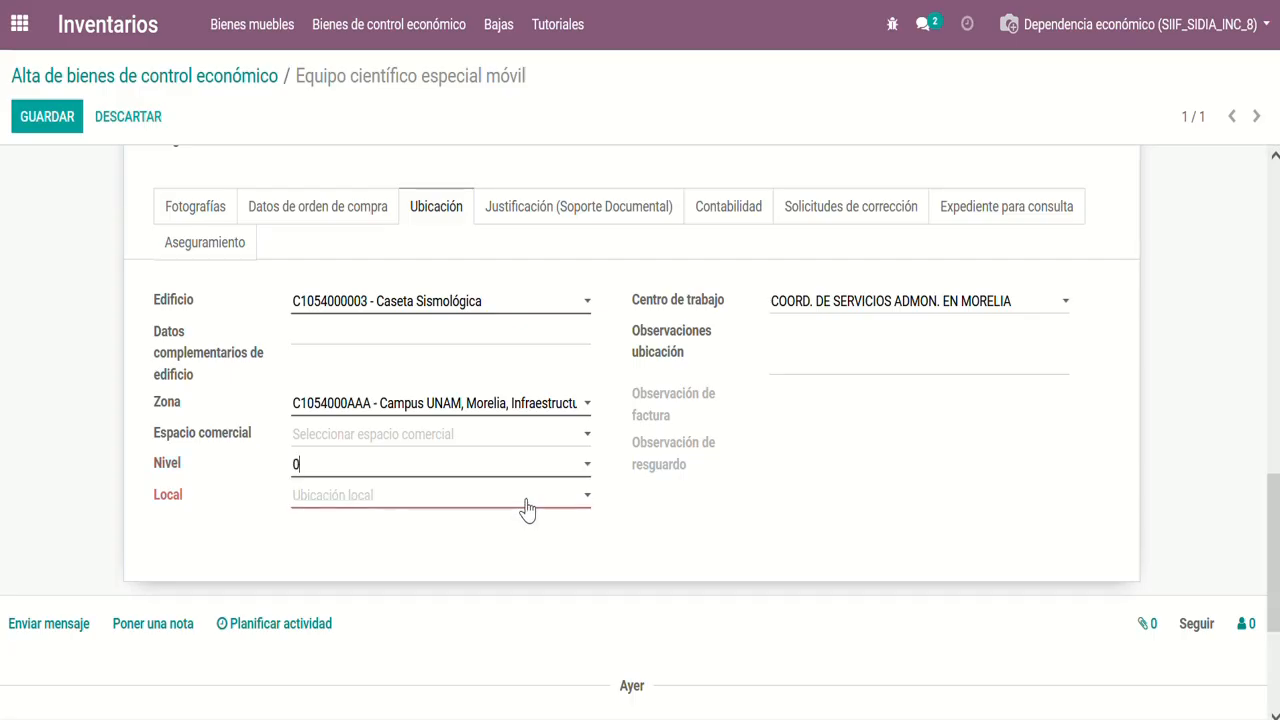
left_click(527, 502)
left_click(487, 423)
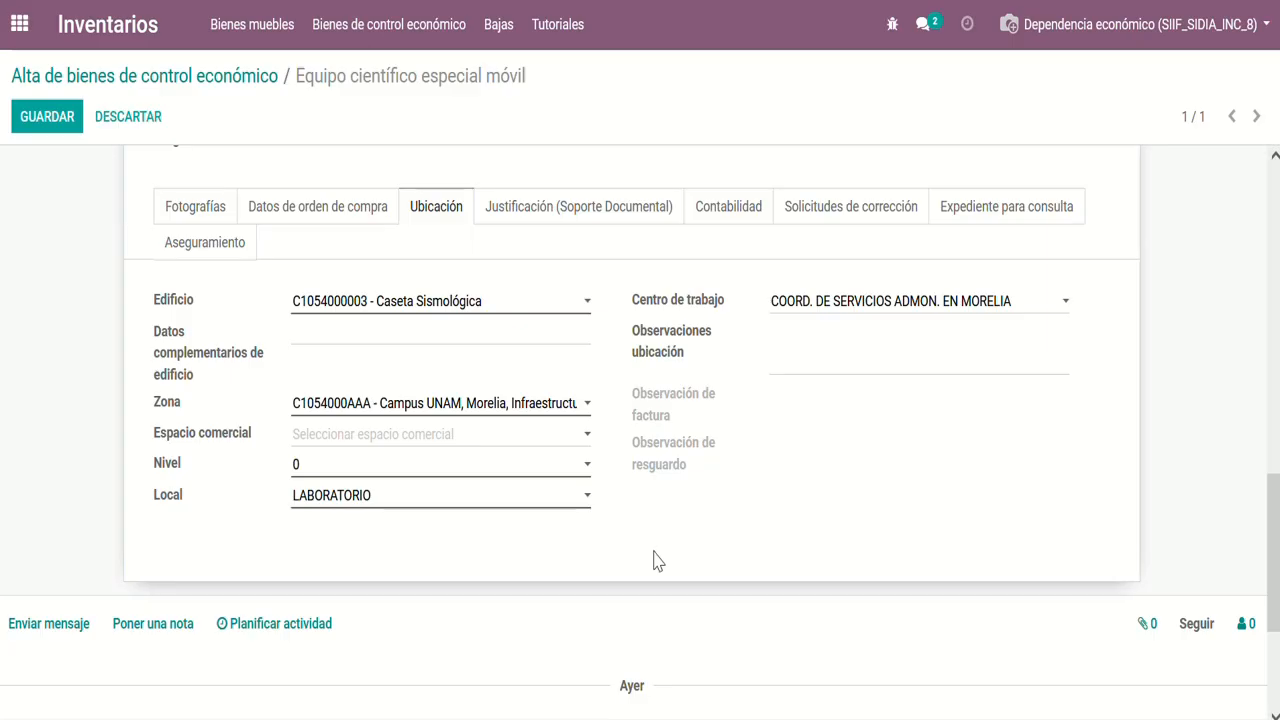
Review the item's Justificación (Soporte Documental) data and save the record
left_click(541, 210)
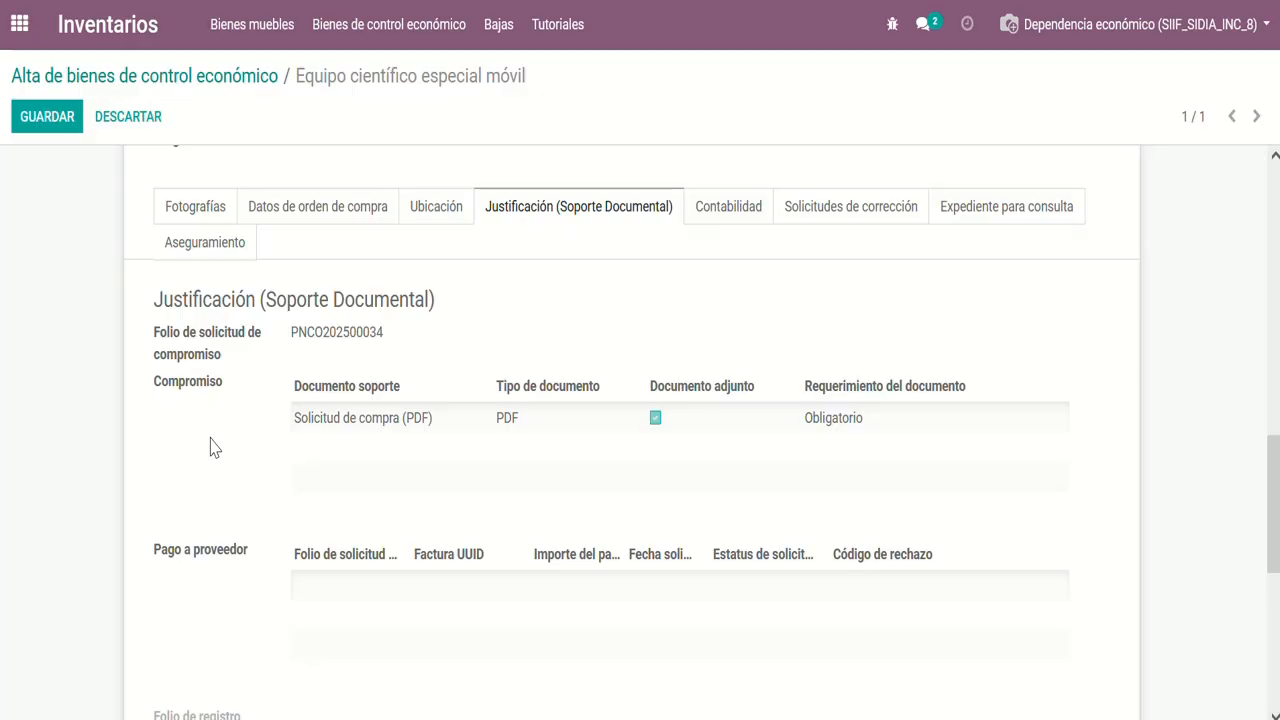
scroll(210, 447, "down", 5)
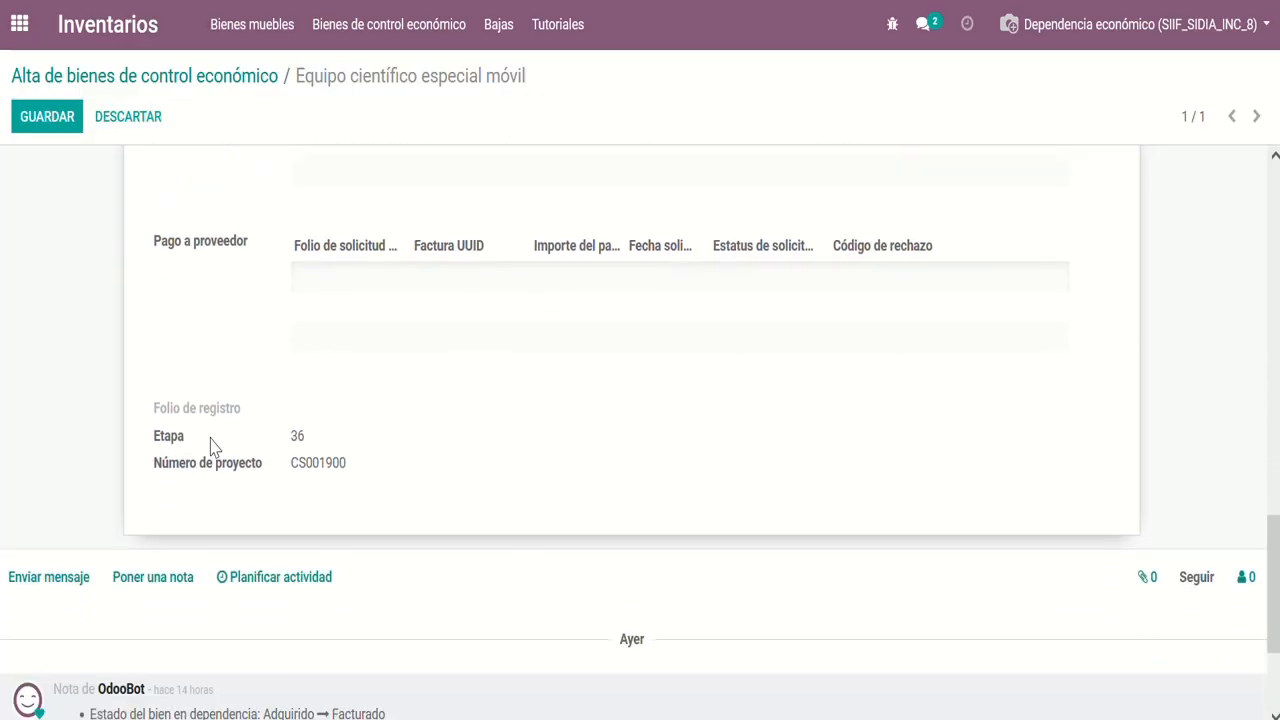
scroll(428, 560, "up", 1)
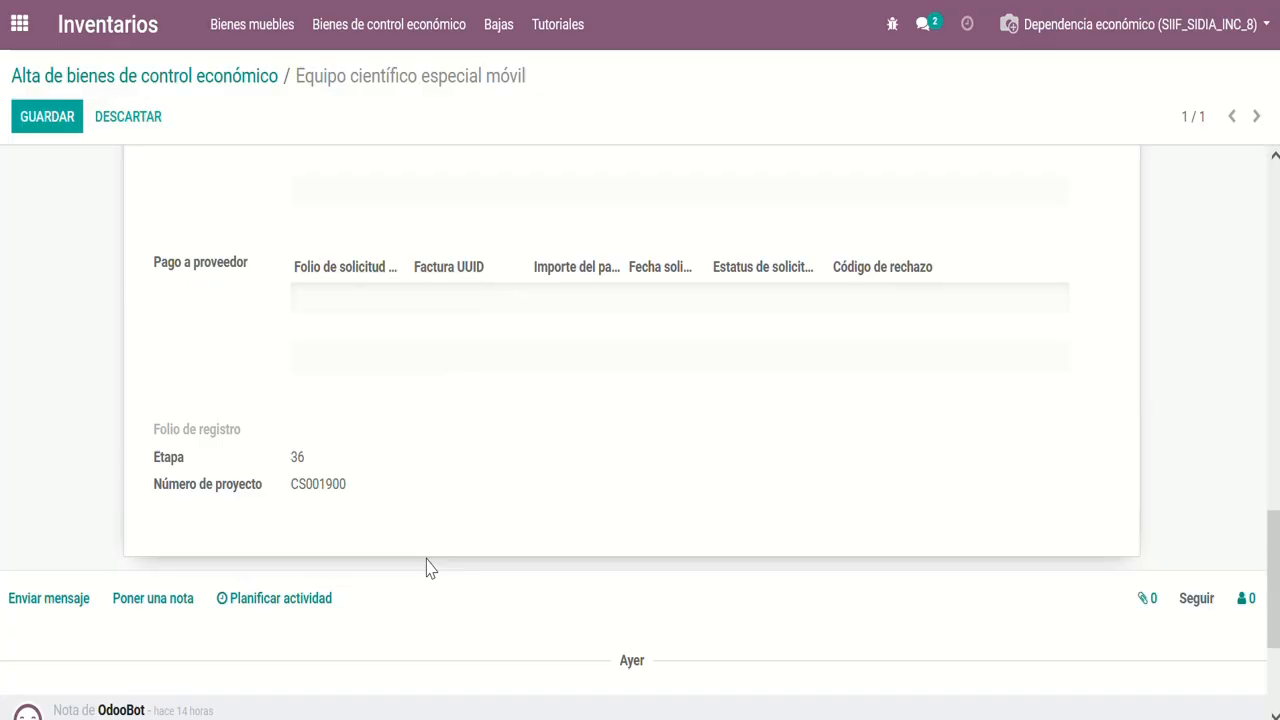
scroll(426, 568, "up", 5)
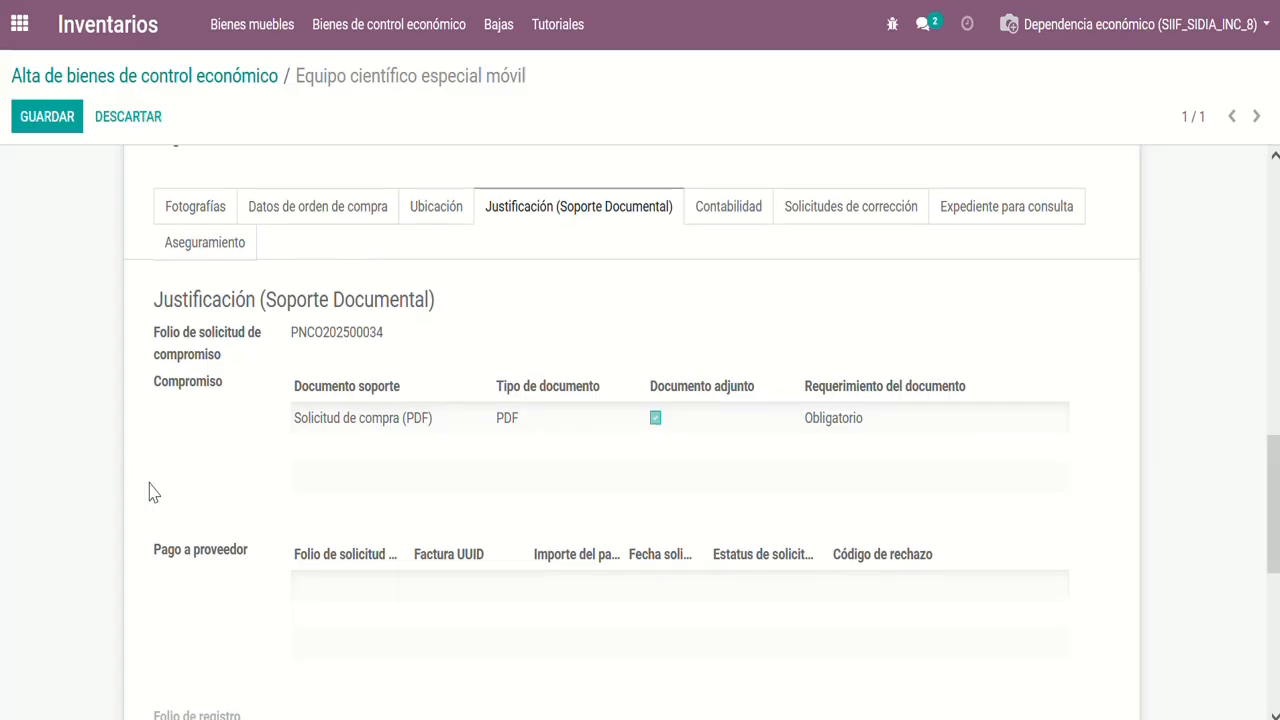
scroll(150, 492, "up", 15)
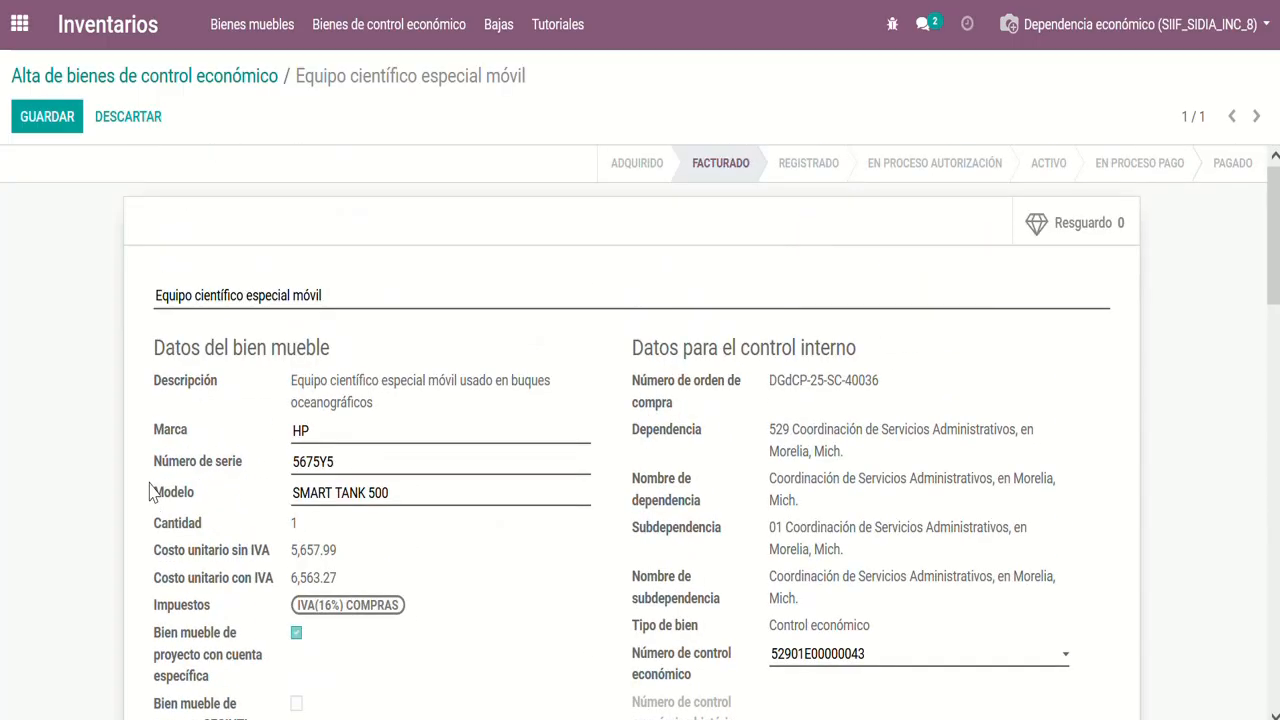
left_click(40, 117)
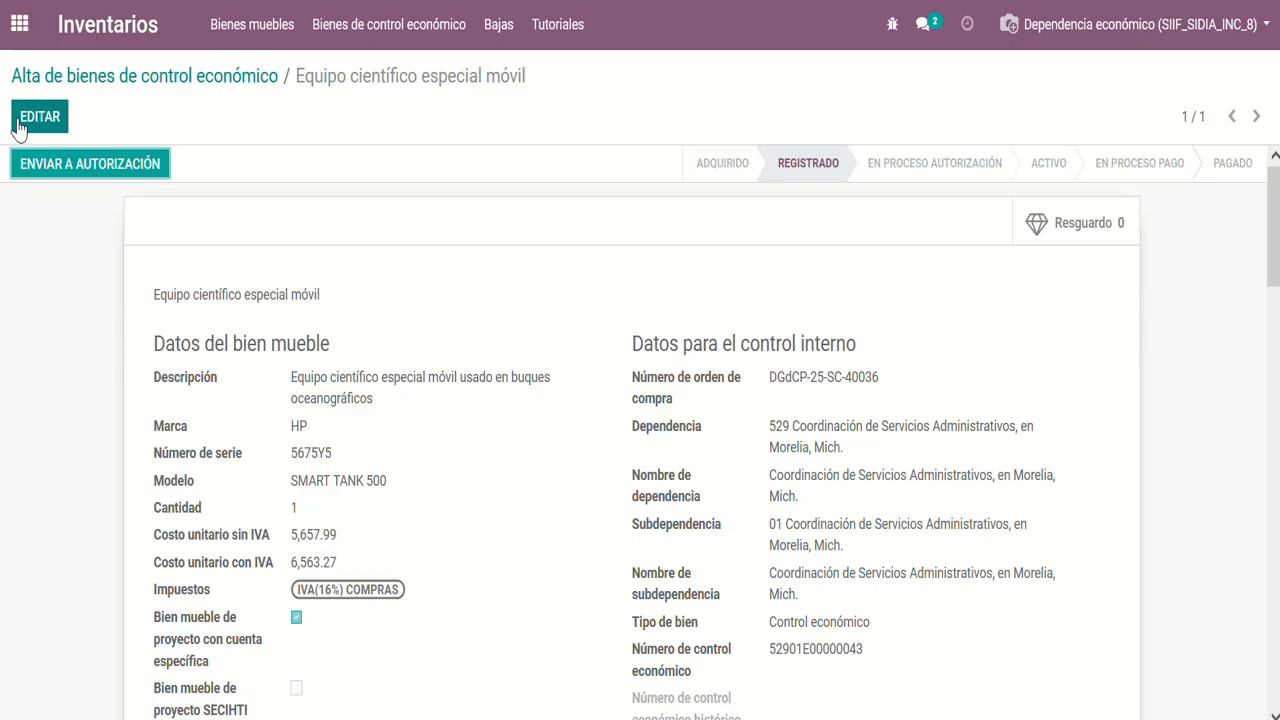
Reopen the saved record for editing, check its general and insurance data, and save it again
left_click(38, 117)
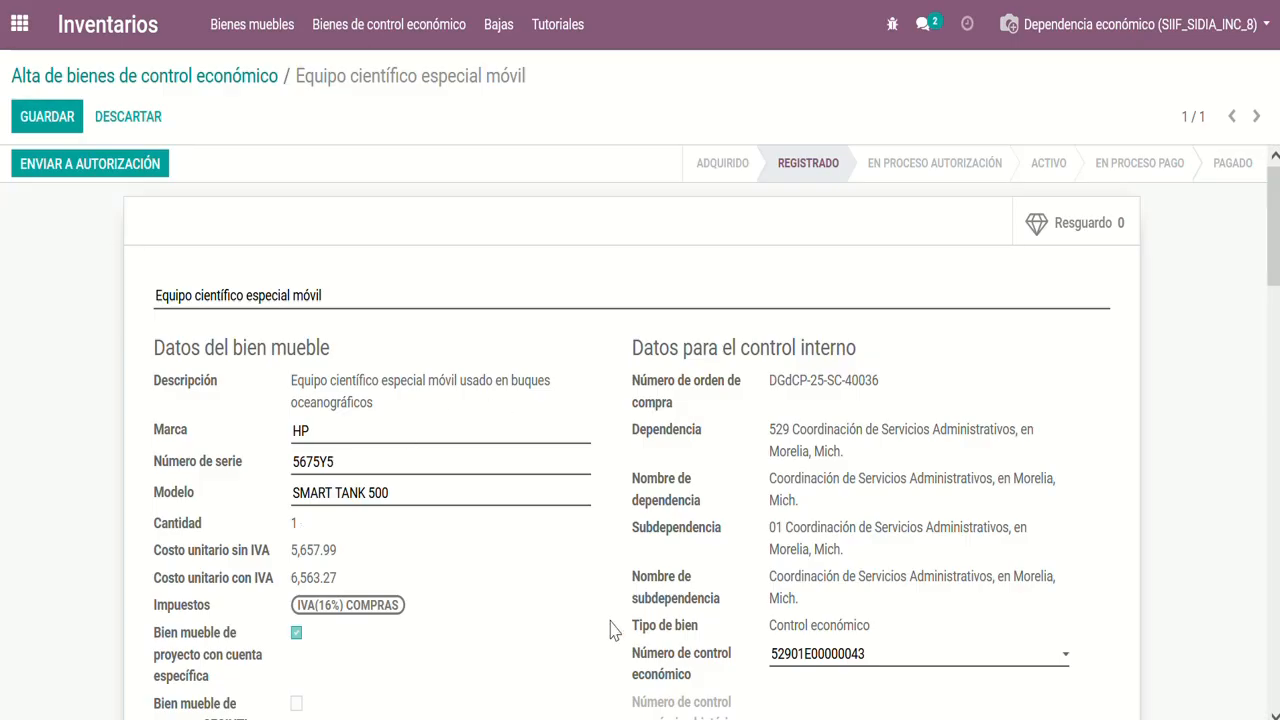
scroll(610, 628, "down", 5)
scroll(592, 628, "up", 1)
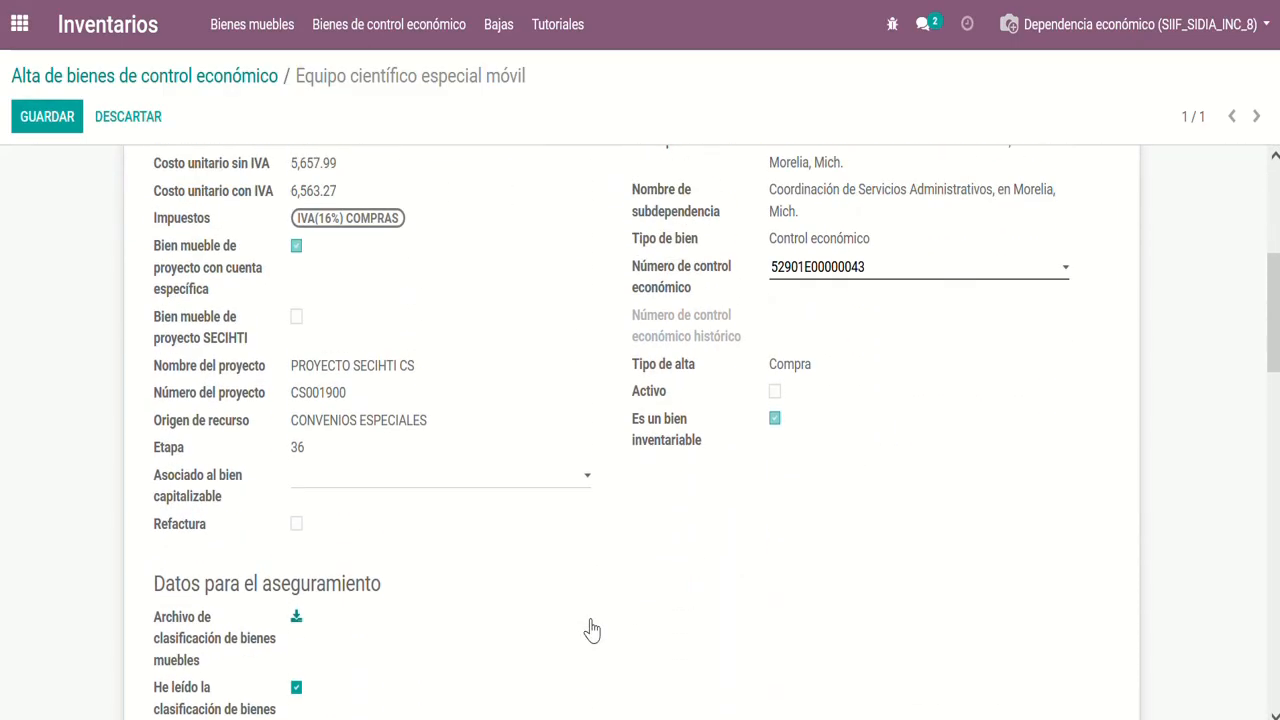
scroll(592, 628, "up", 4)
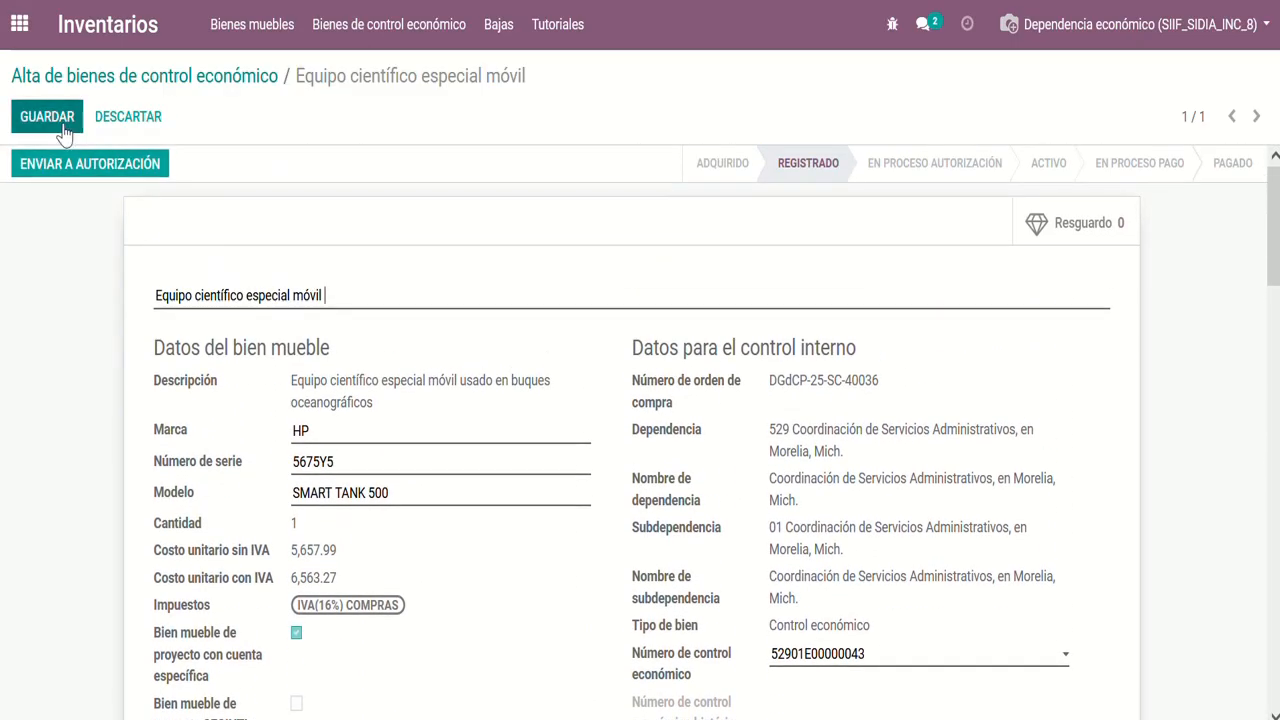
left_click(61, 130)
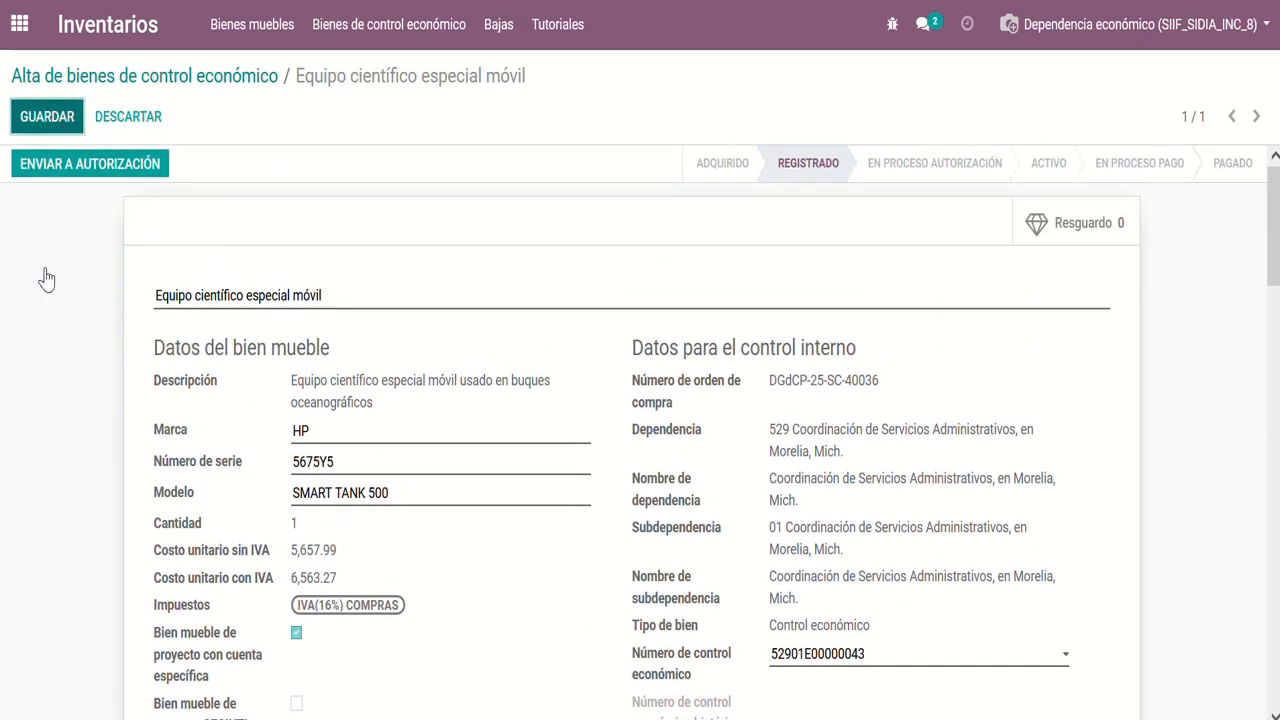
Send the registered item to authorization, accept the submission notice and look over the item's lower sections
left_click(47, 168)
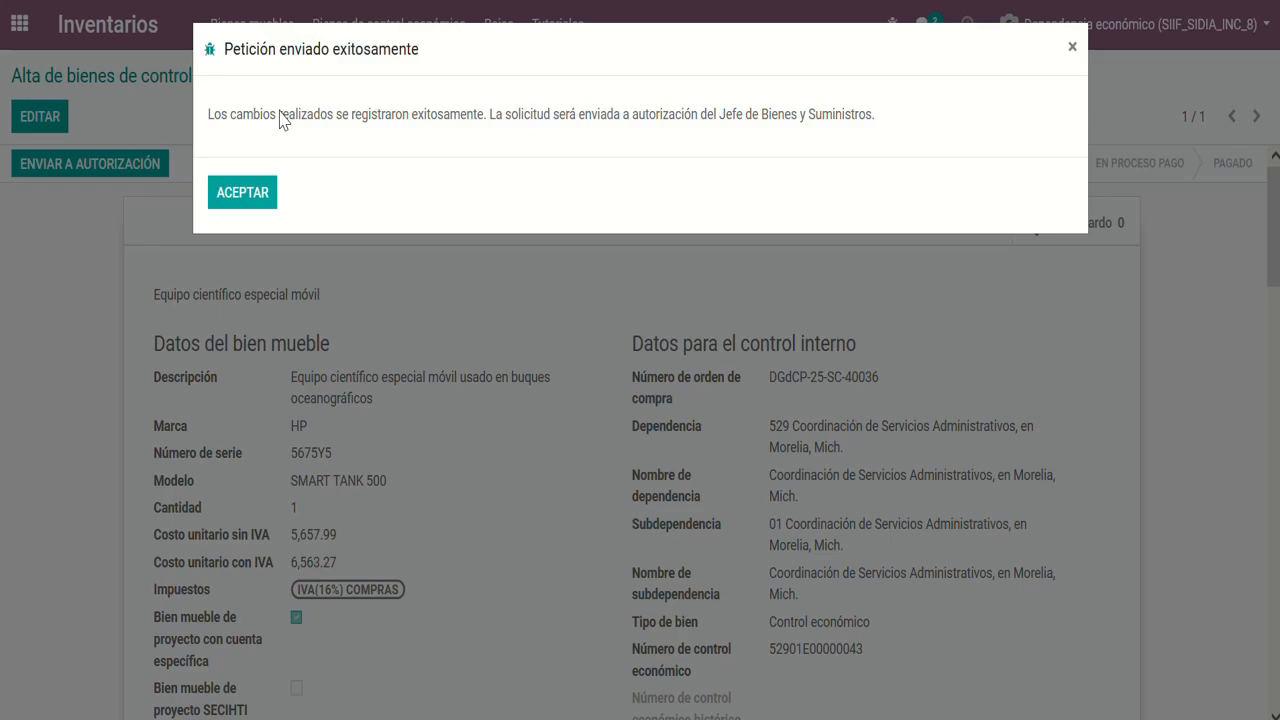
left_click(242, 193)
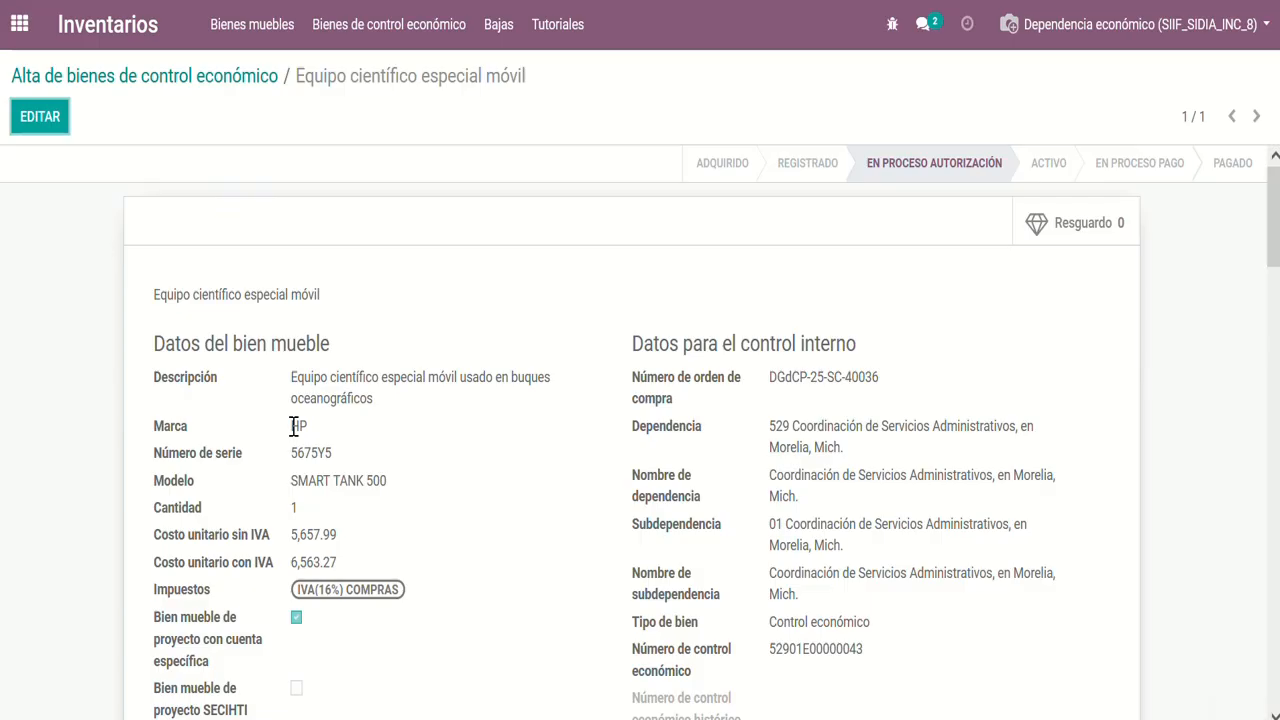
scroll(860, 412, "down", 8)
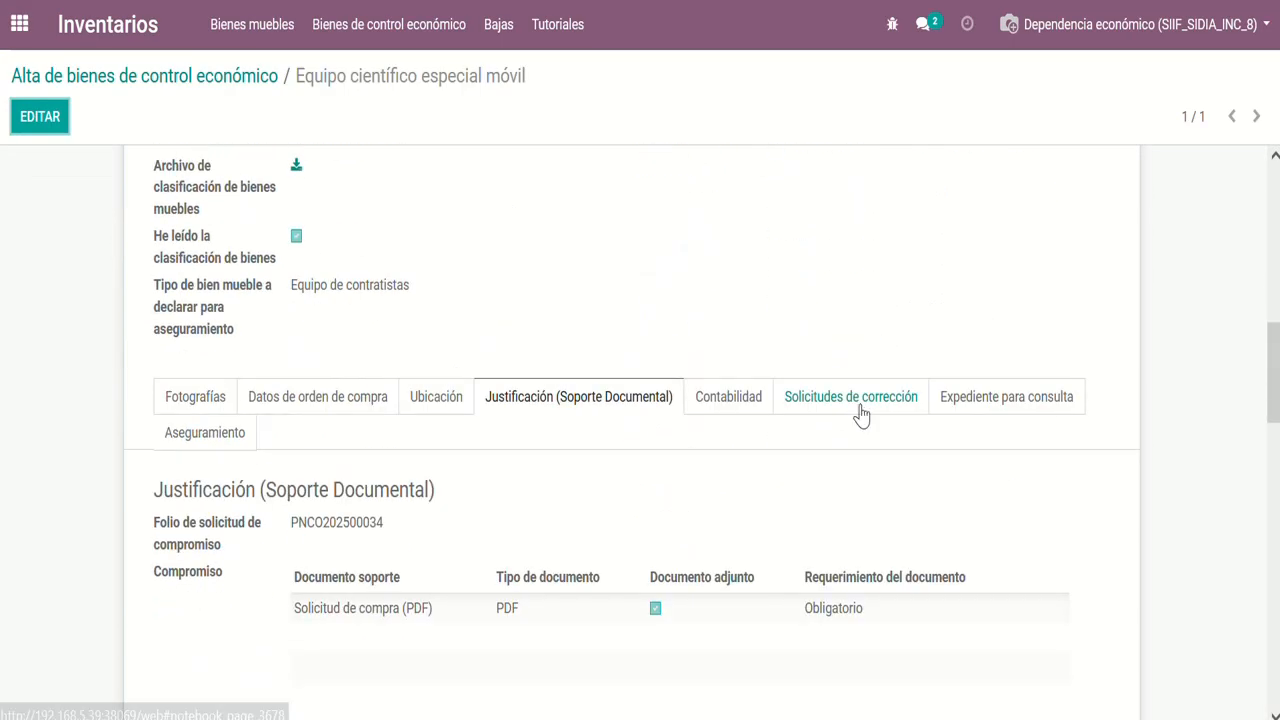
scroll(860, 412, "down", 10)
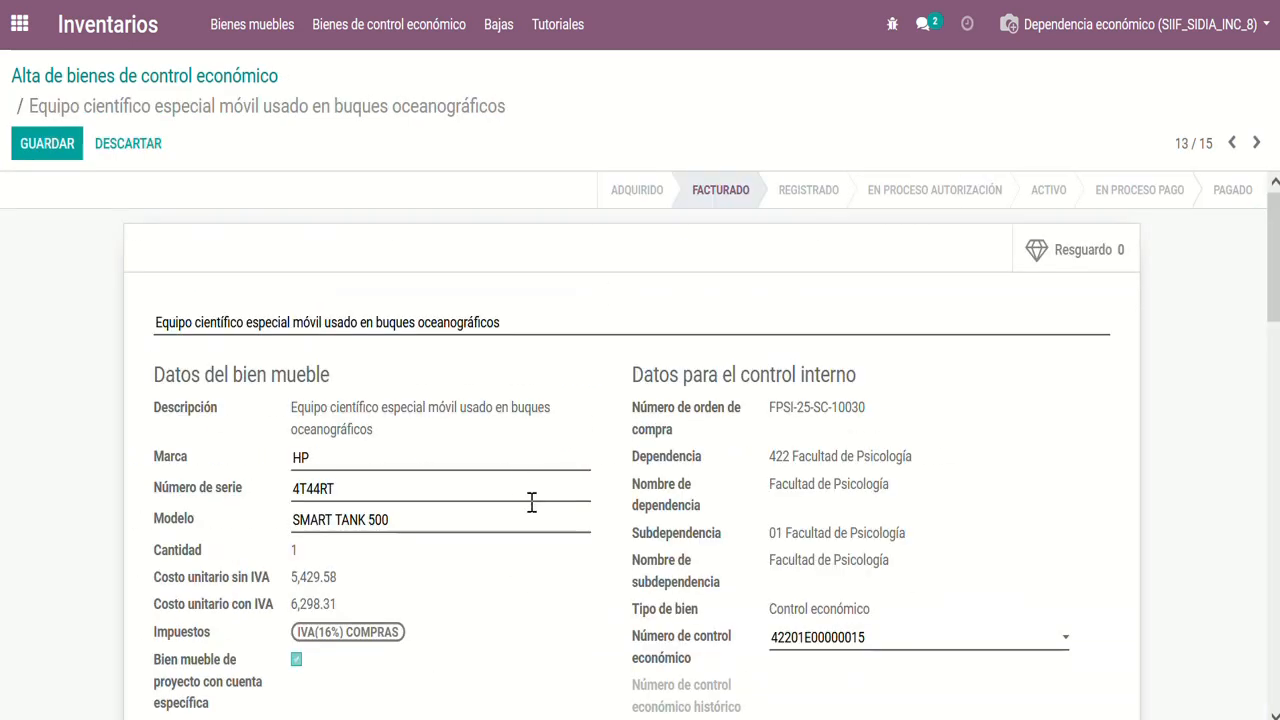
Examine the second item's general data, including its specific-account and SECIHTI project details, down to the Datos para el aseguramiento section
scroll(531, 502, "down", 2)
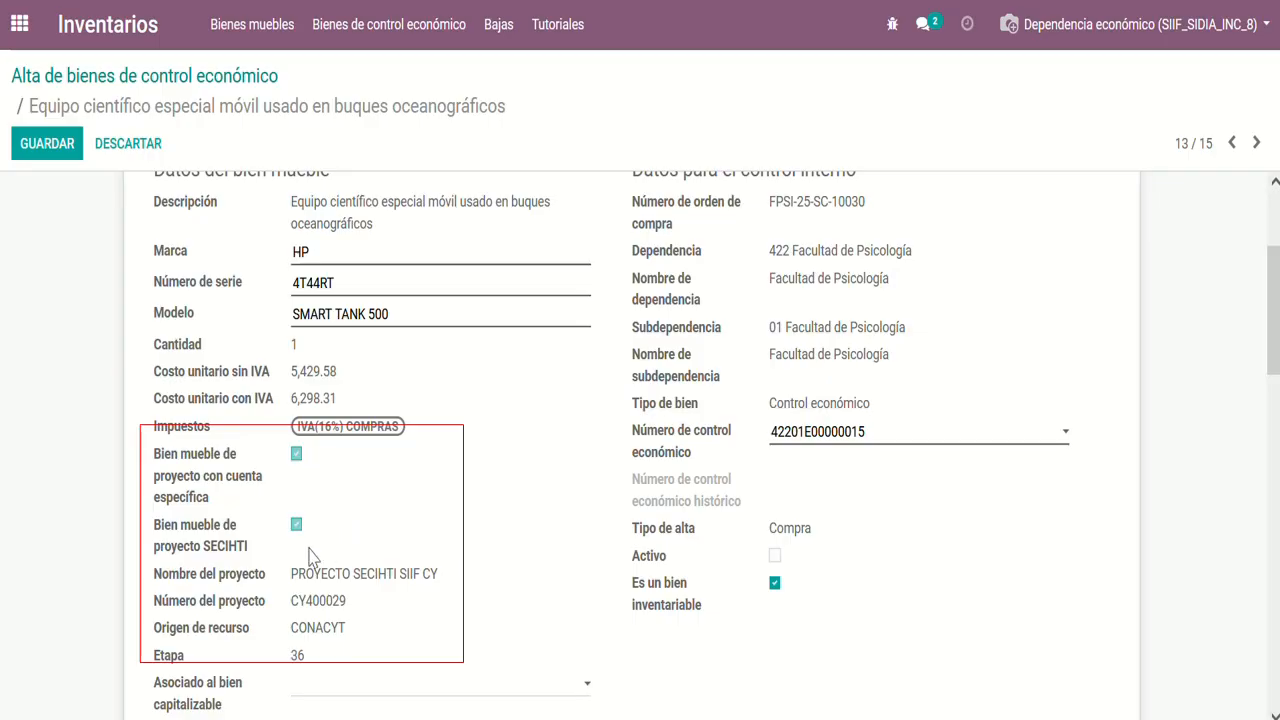
scroll(300, 550, "down", 1)
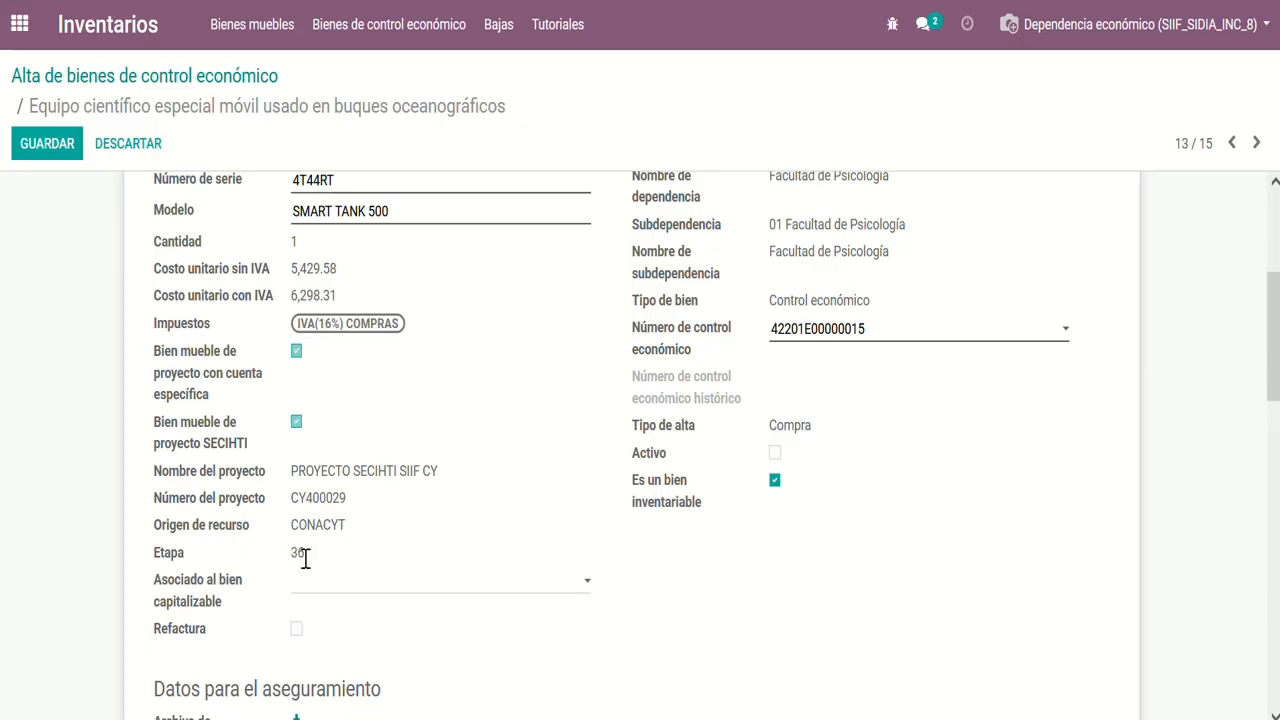
scroll(305, 558, "down", 3)
scroll(305, 569, "down", 1)
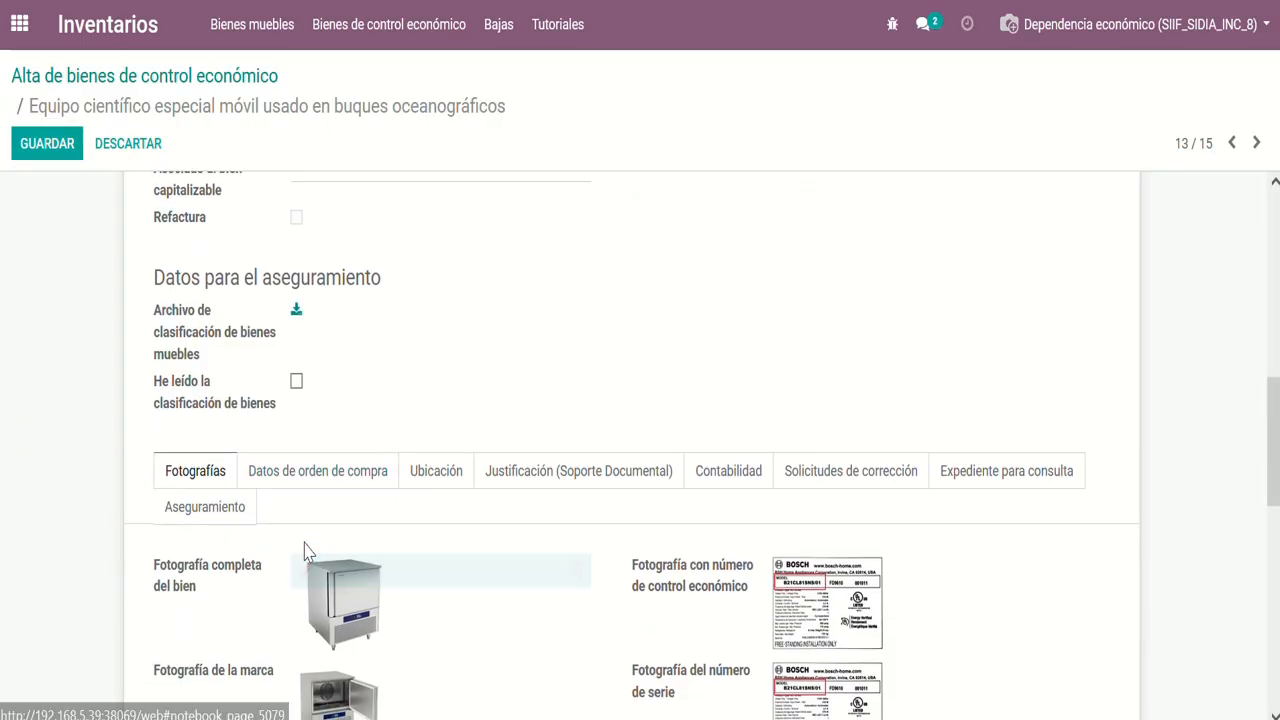
Review the item's Datos de orden de compra, from the purchase order number and dates to the invoice, cost and expense code details
left_click(295, 491)
scroll(295, 491, "down", 3)
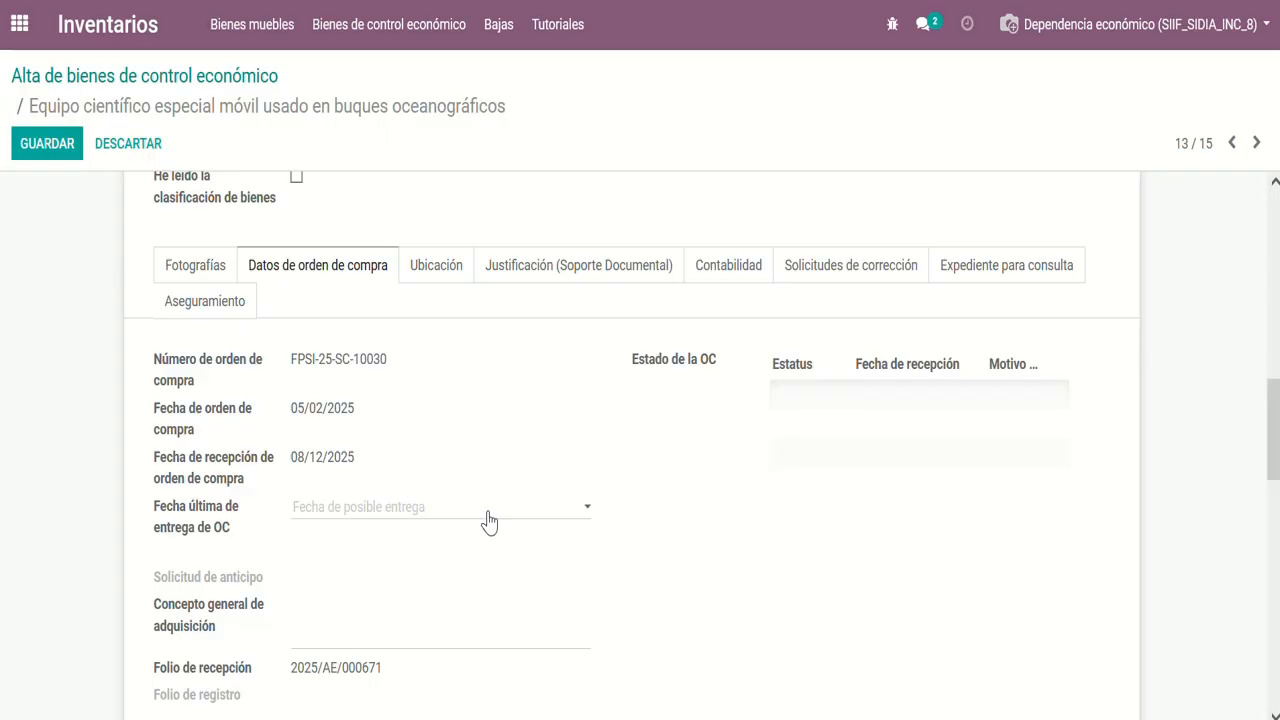
scroll(489, 521, "down", 1)
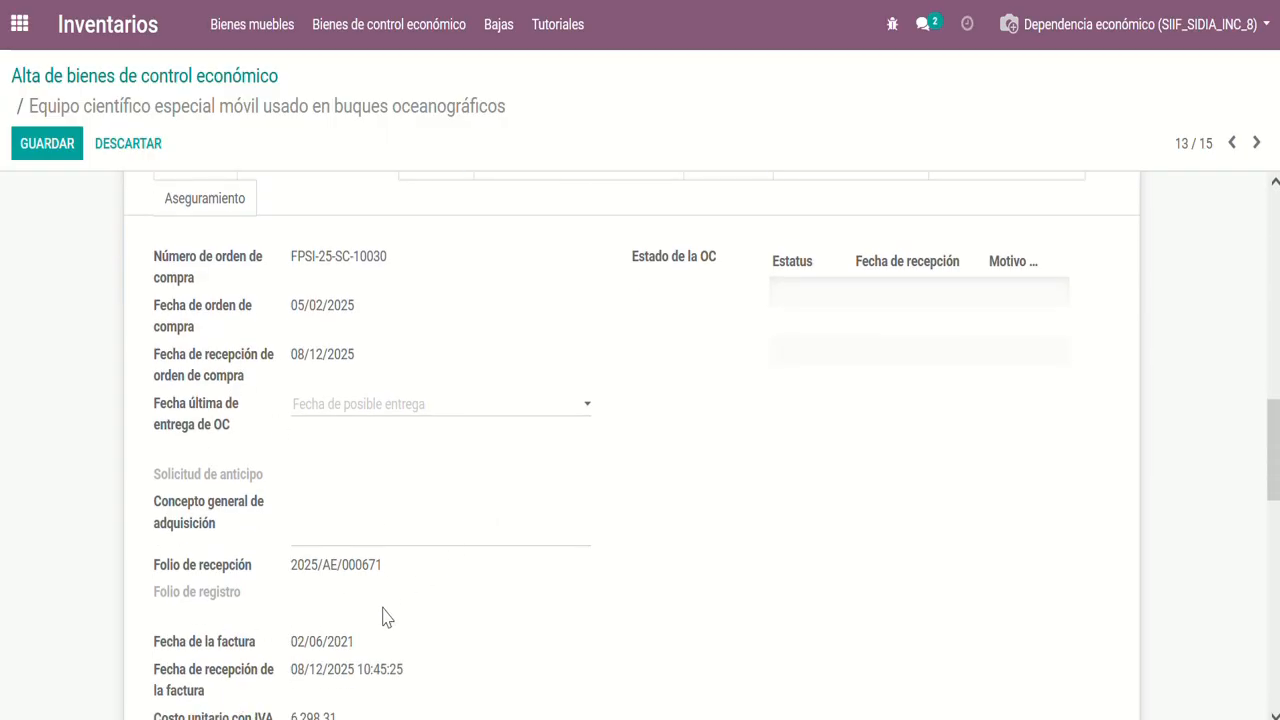
scroll(384, 615, "down", 2)
scroll(387, 618, "down", 1)
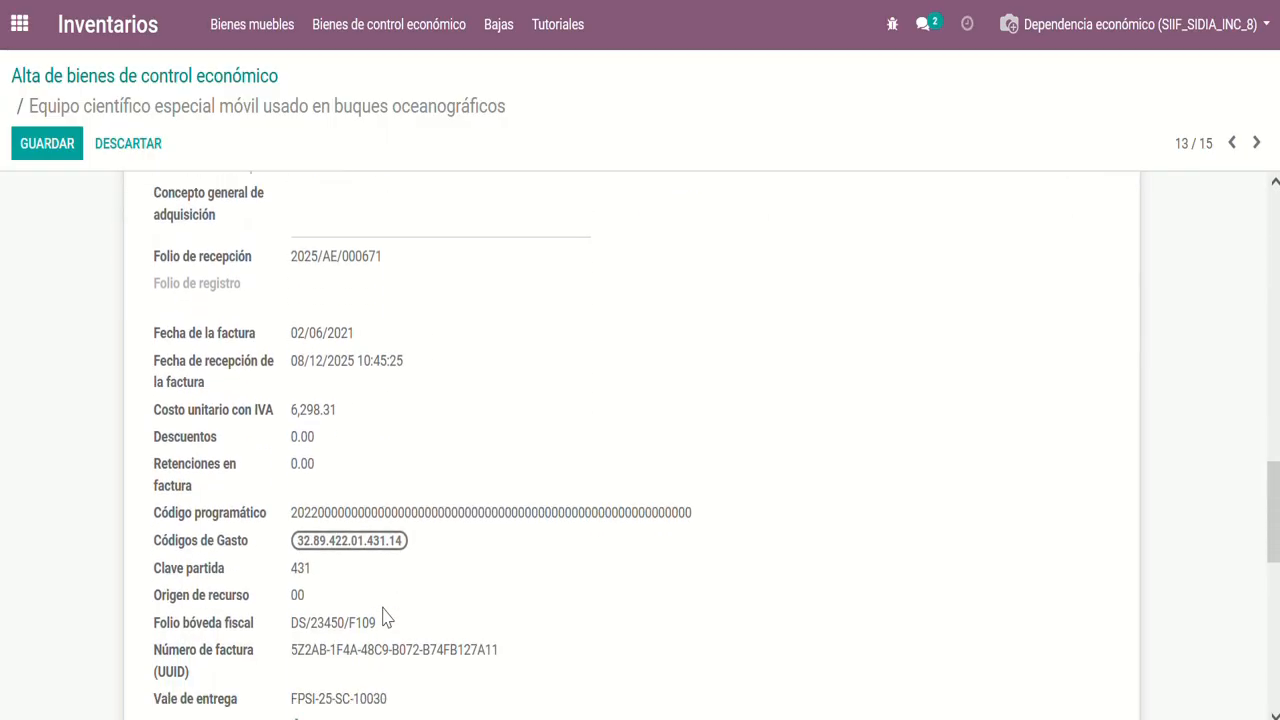
scroll(385, 617, "down", 4)
scroll(385, 617, "up", 4)
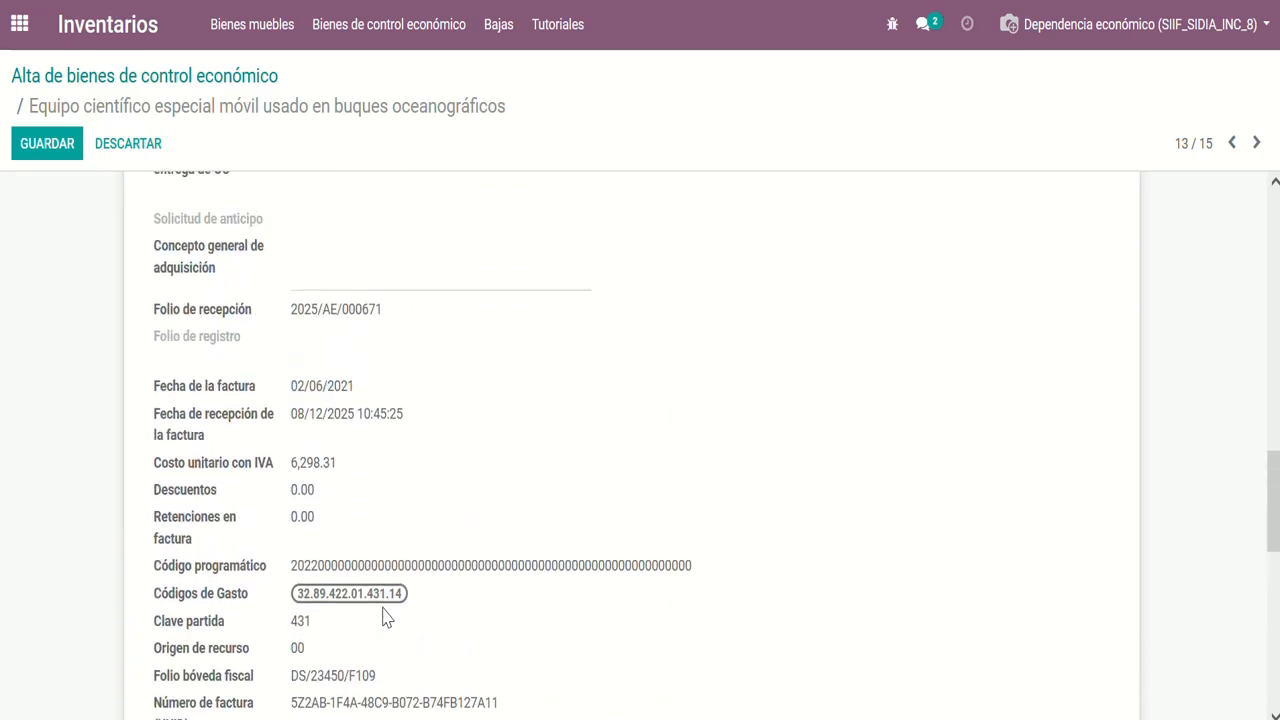
scroll(385, 617, "up", 5)
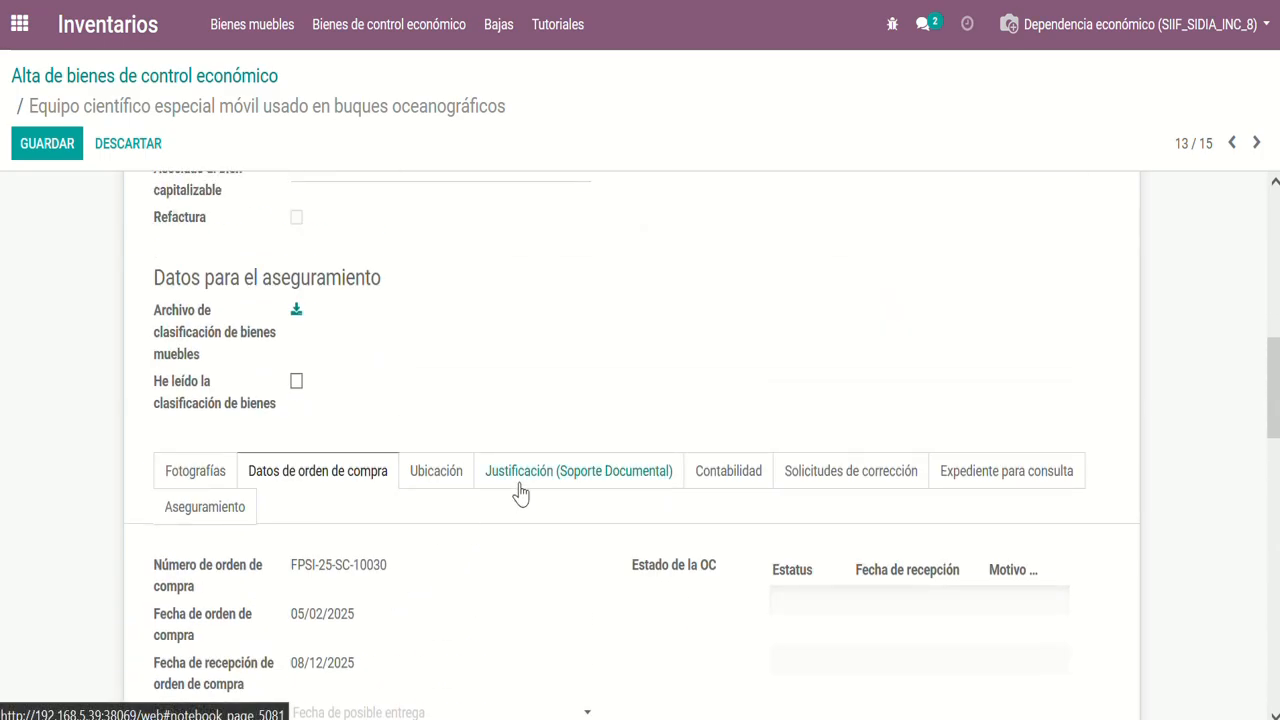
Check the Etapa and Número de proyecto under Justificación (Soporte Documental) and try to save the record
left_click(520, 490)
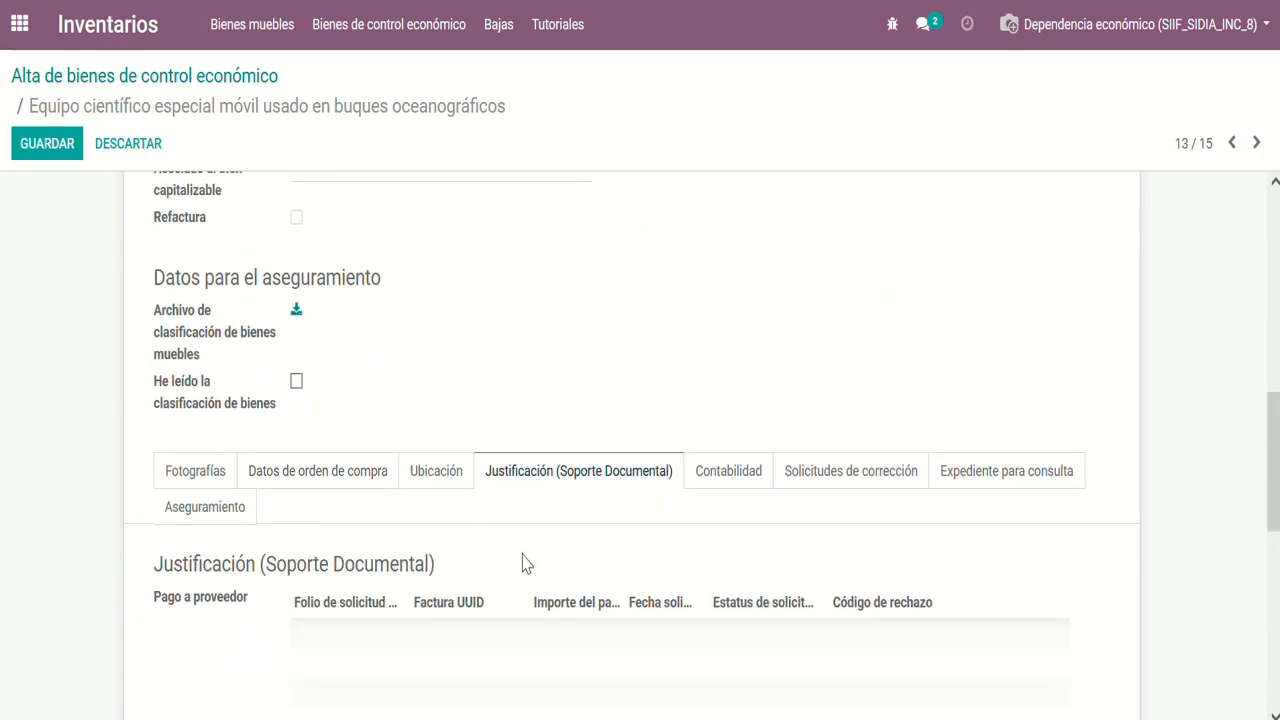
scroll(526, 563, "down", 3)
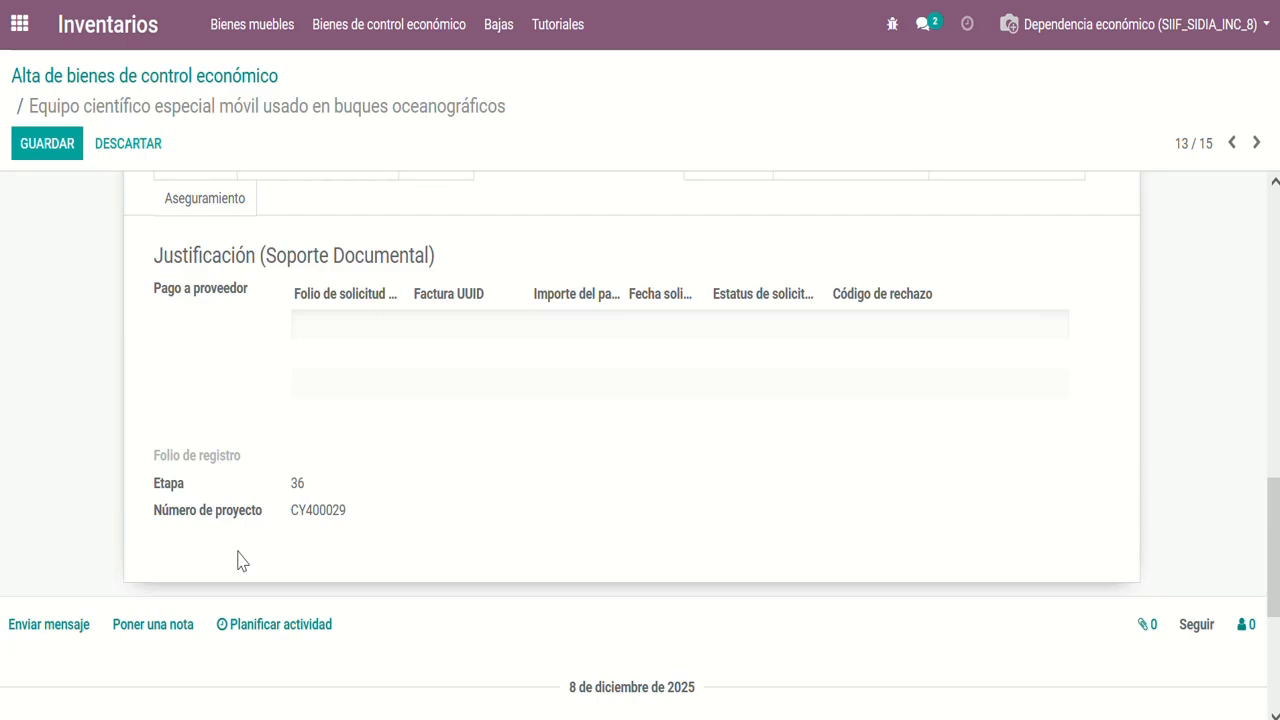
scroll(240, 560, "up", 10)
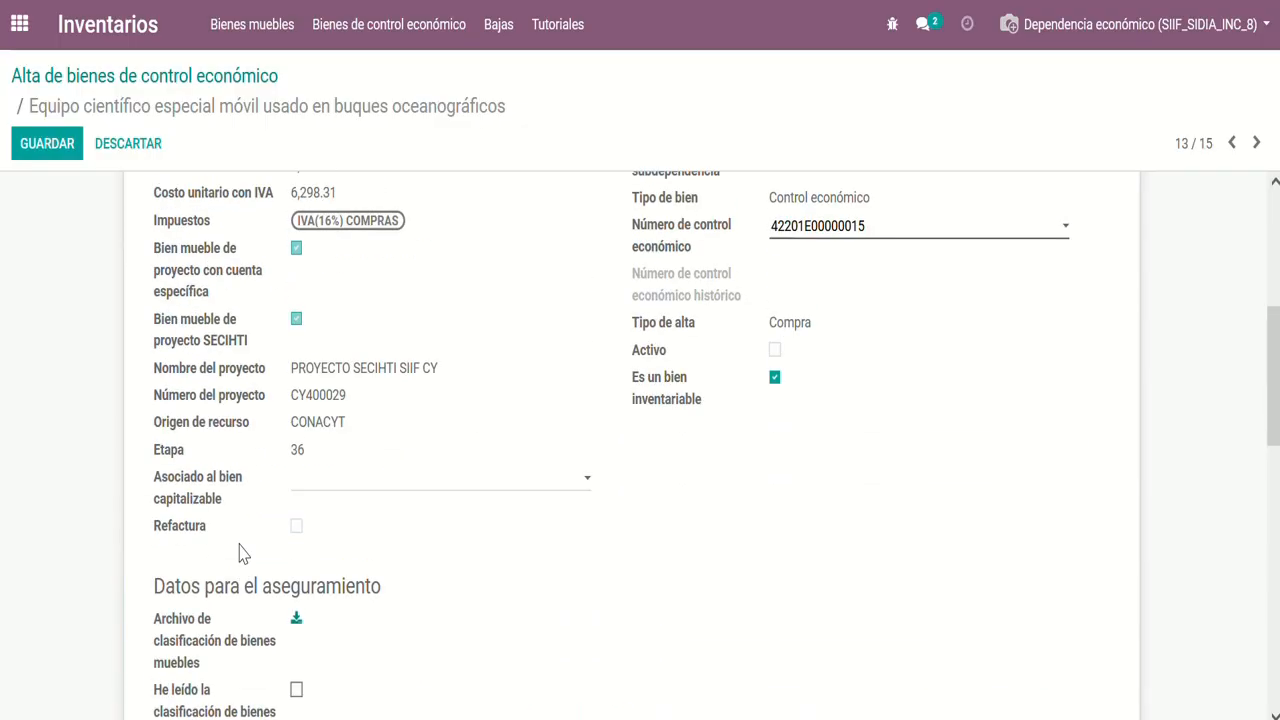
scroll(240, 545, "up", 2)
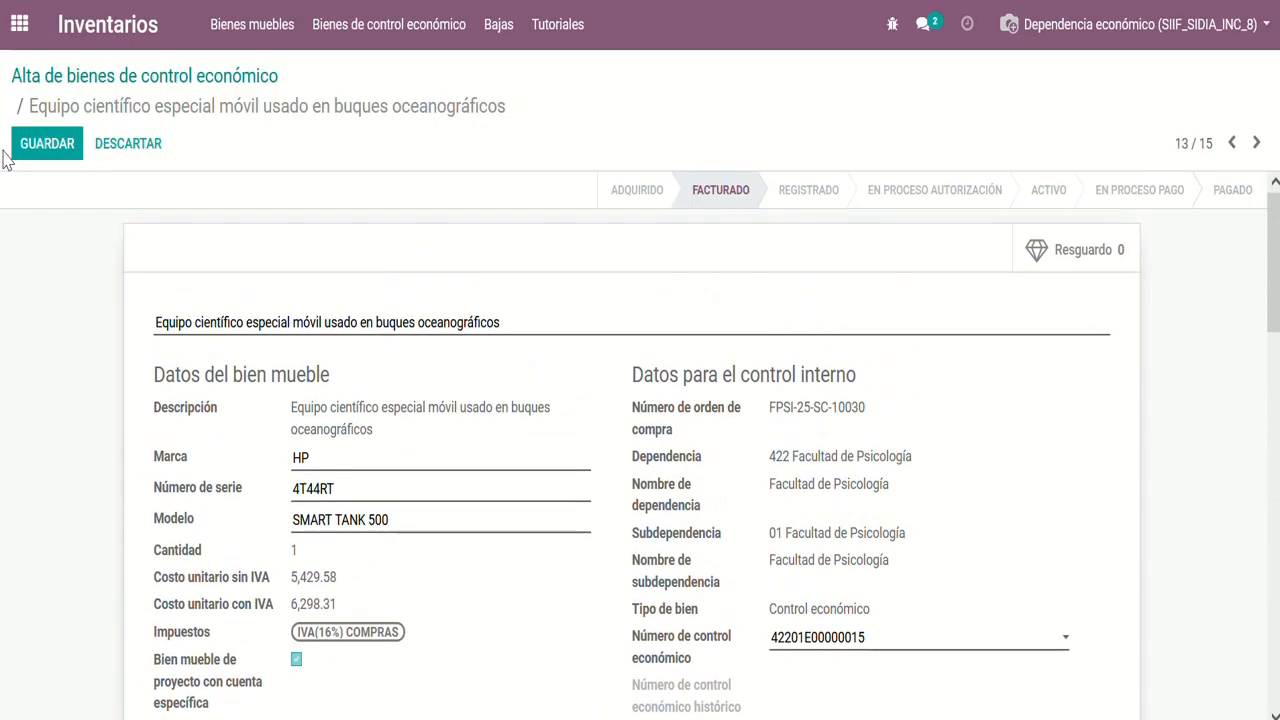
left_click(44, 162)
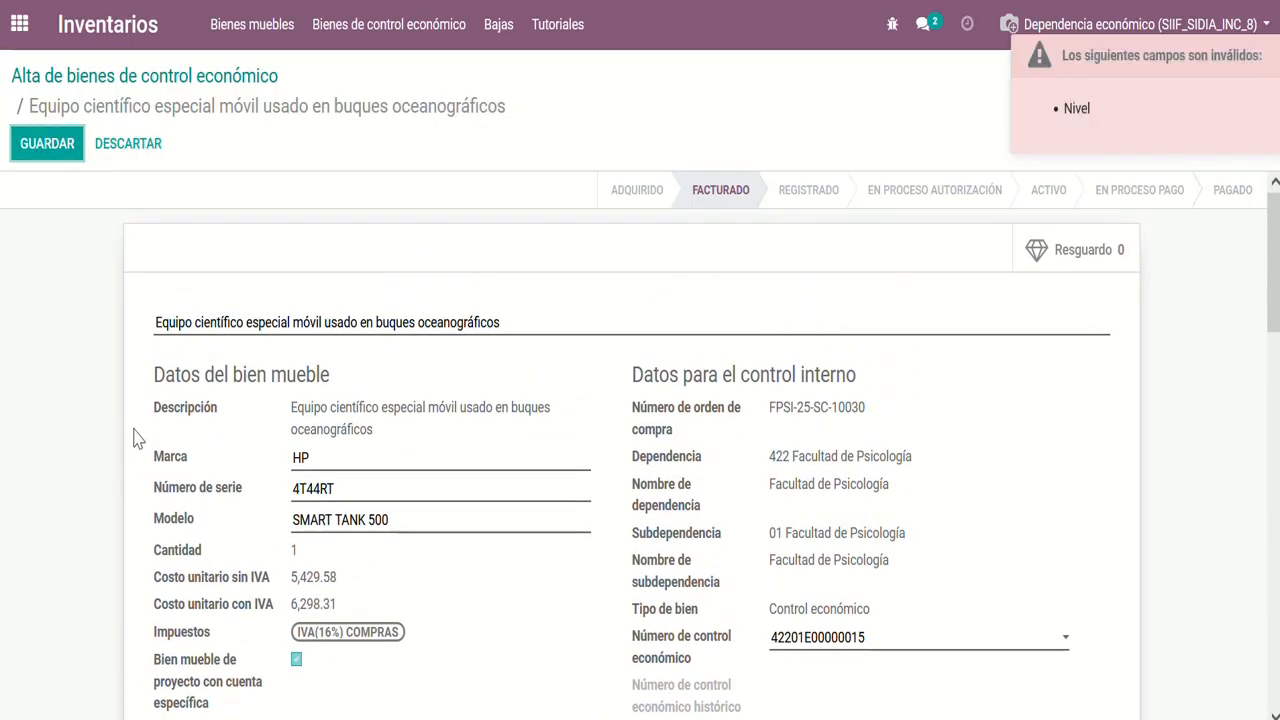
scroll(138, 437, "down", 4)
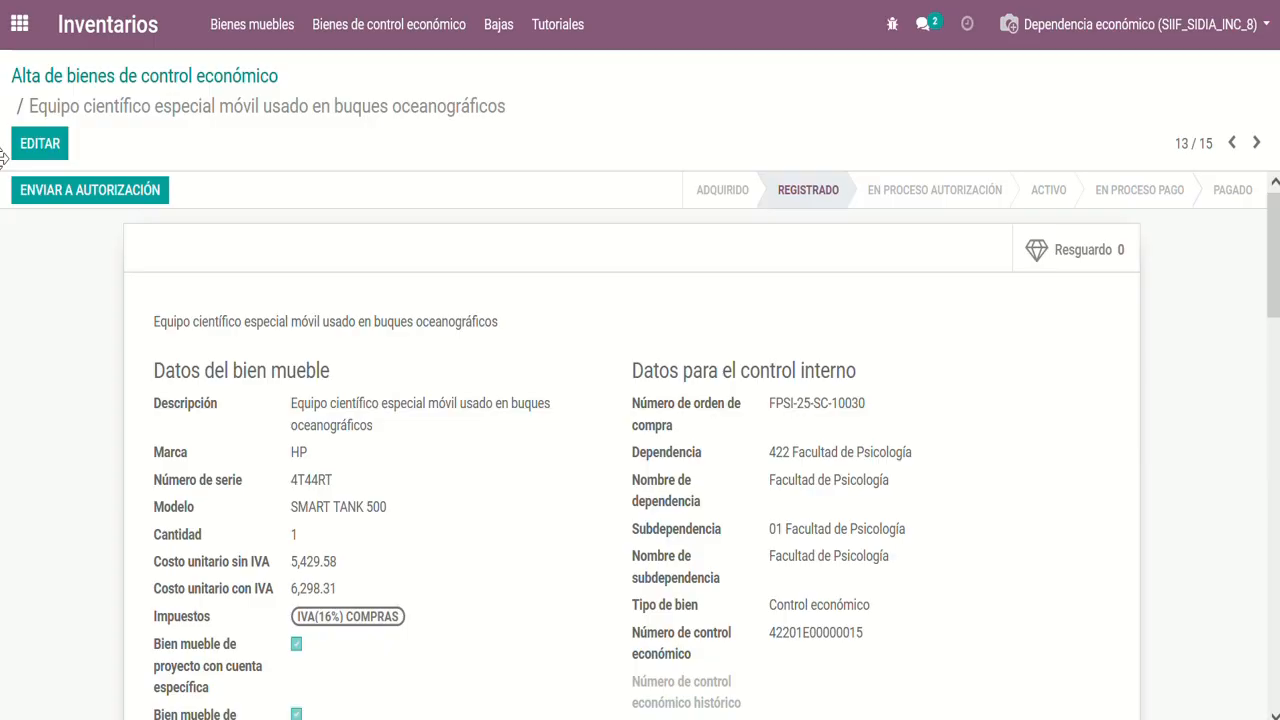
Send the SECIHTI project item to authorization, accept the submission notice and check the record's planned activities
left_click(87, 203)
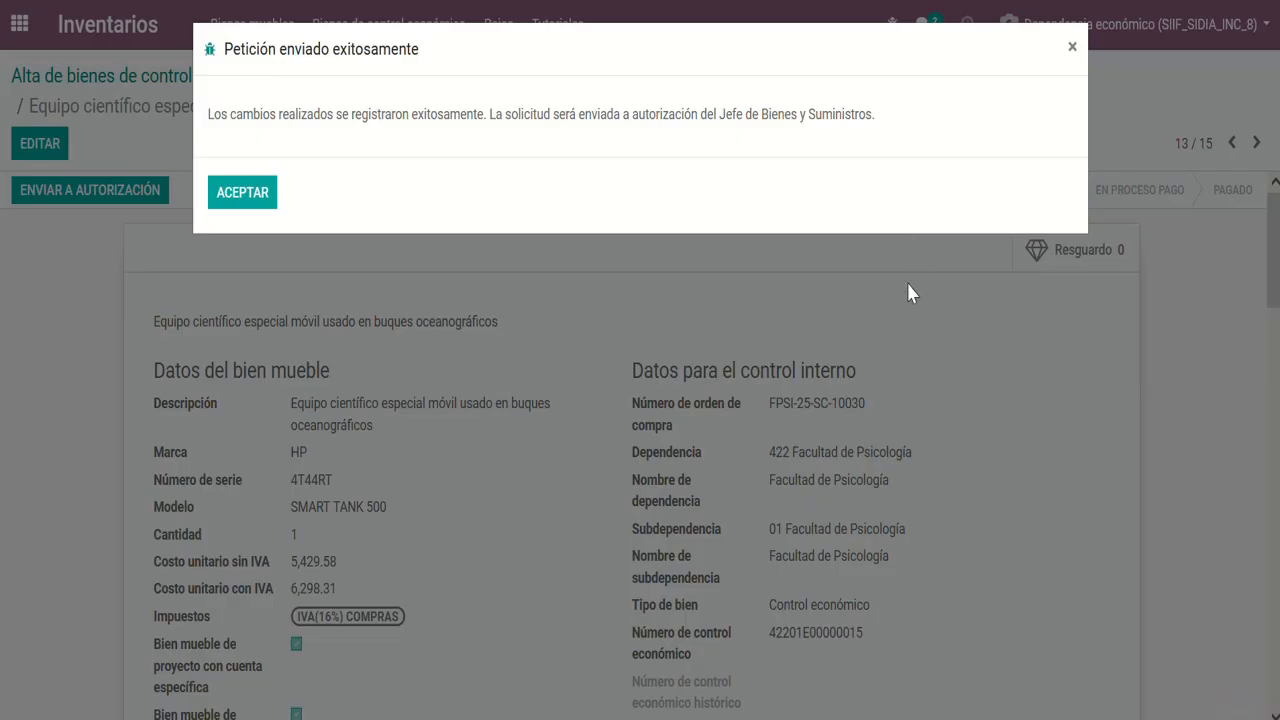
left_click(261, 200)
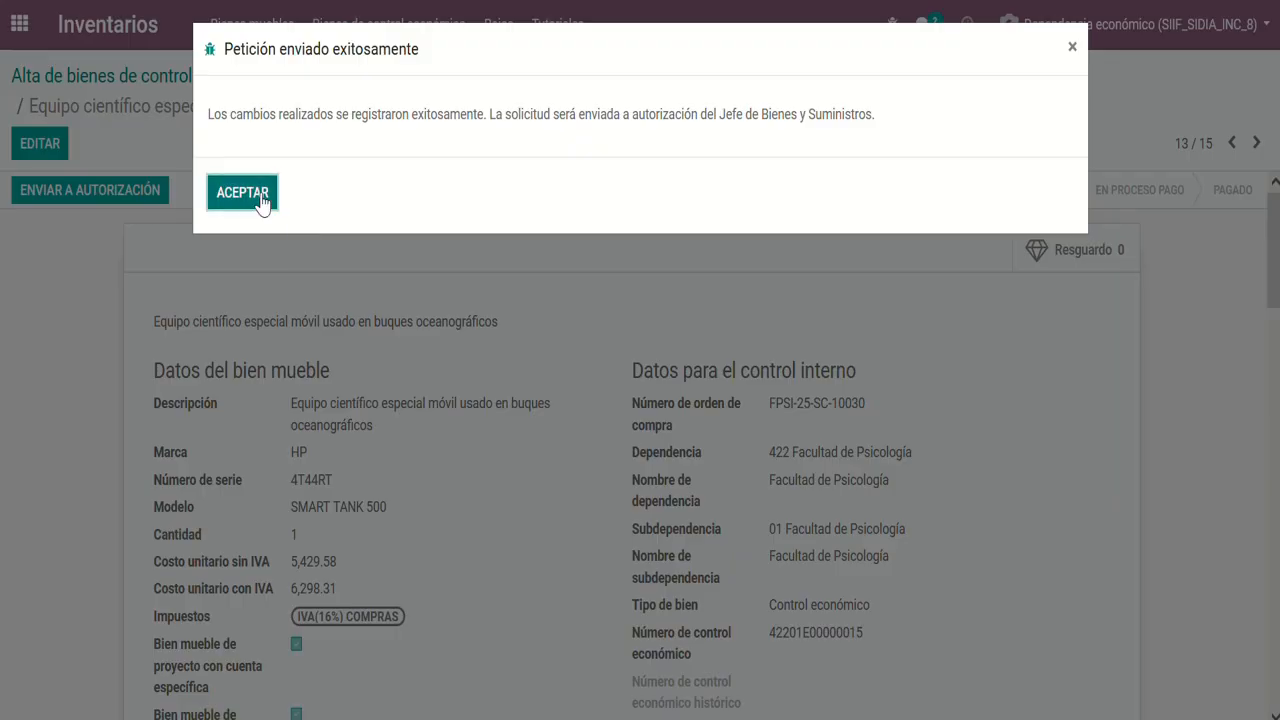
left_click(261, 197)
scroll(848, 375, "down", 5)
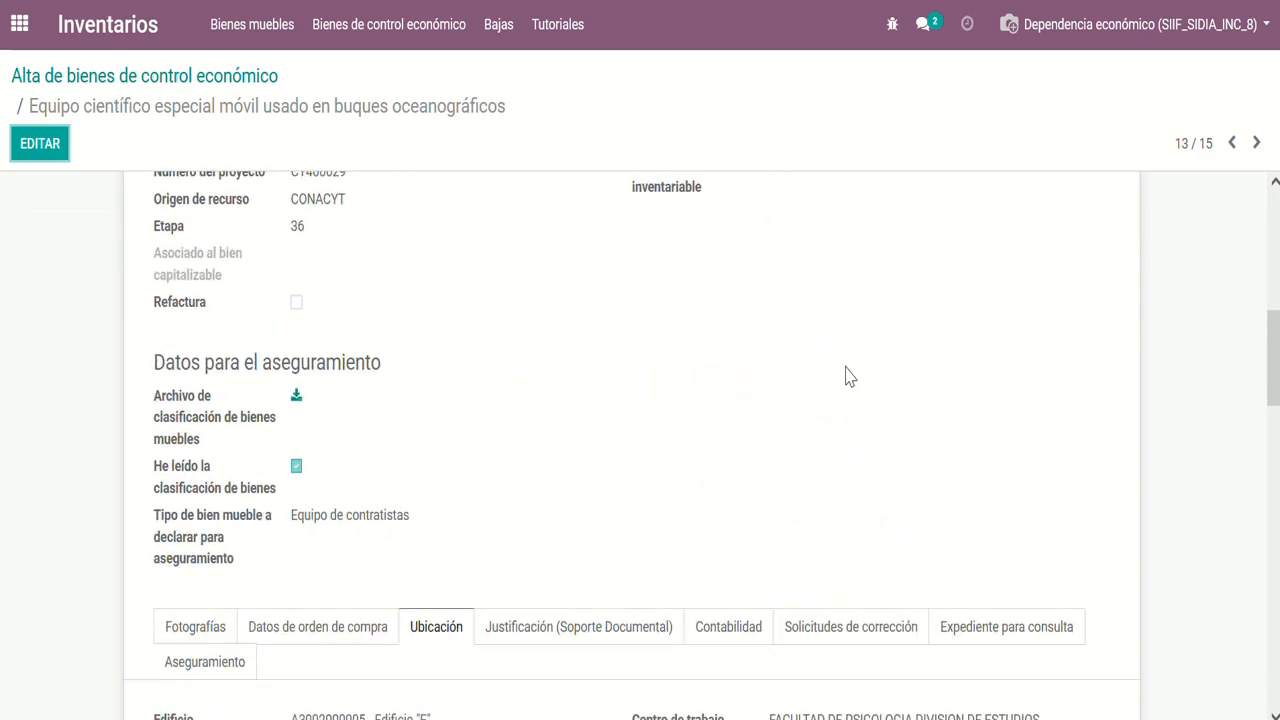
scroll(848, 375, "down", 5)
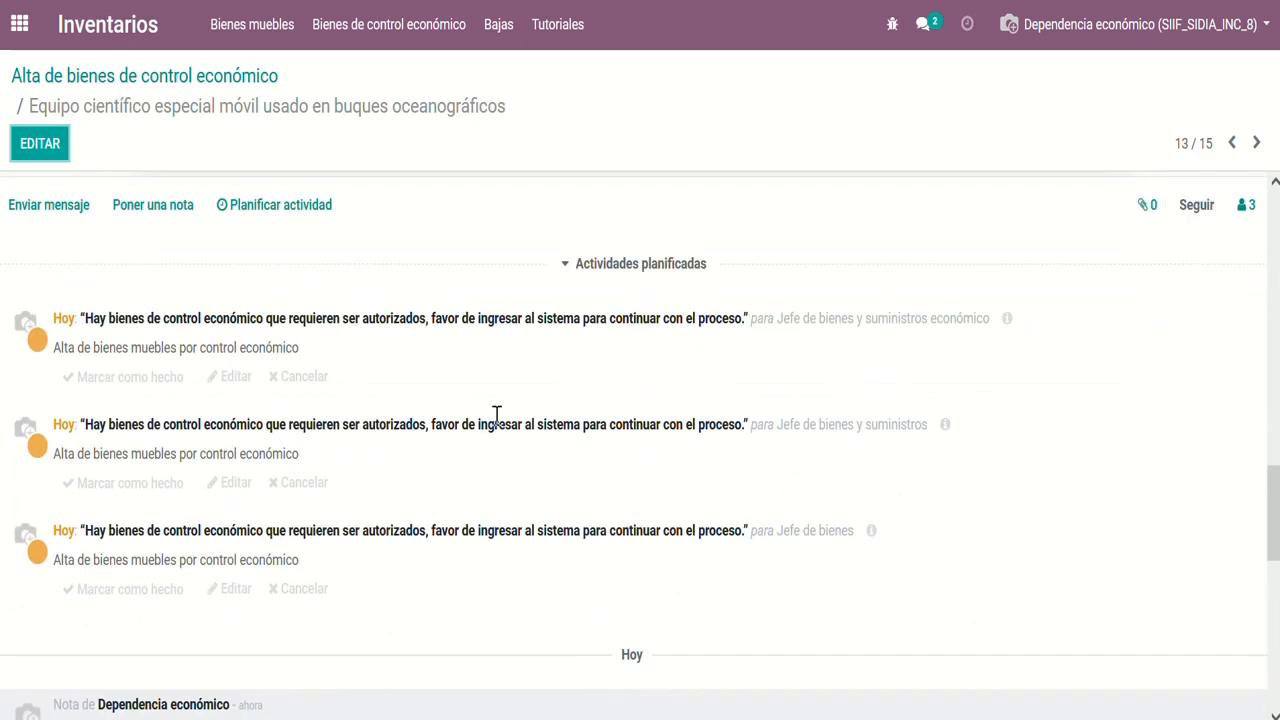